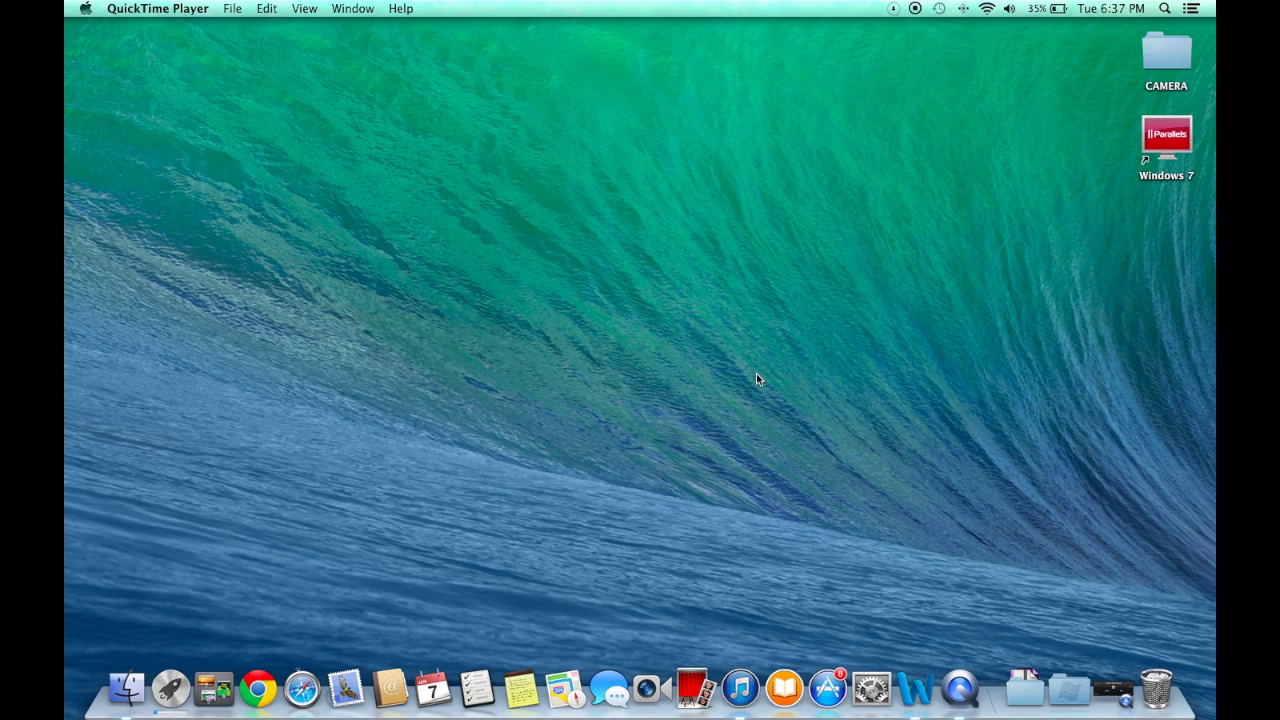
- Launch Disk Doctor from Launchpad, centre its window, and close a stray System Preferences window
key(F4)
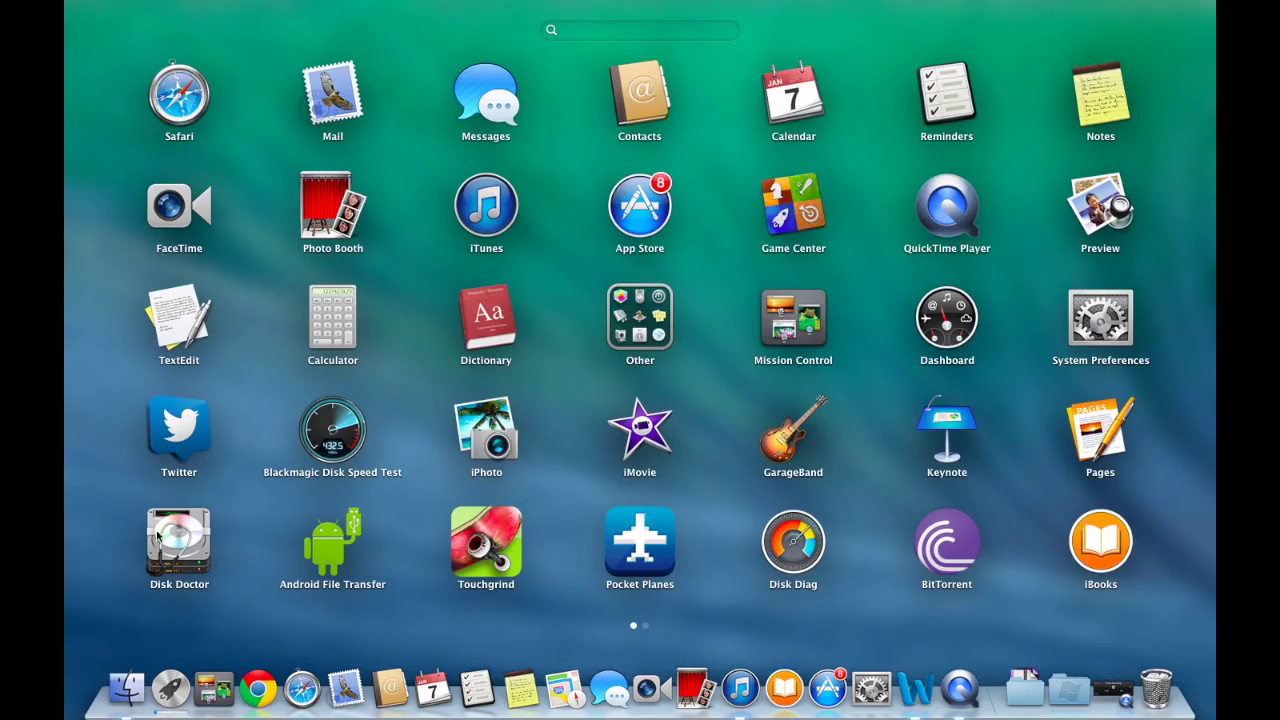
click(170, 537)
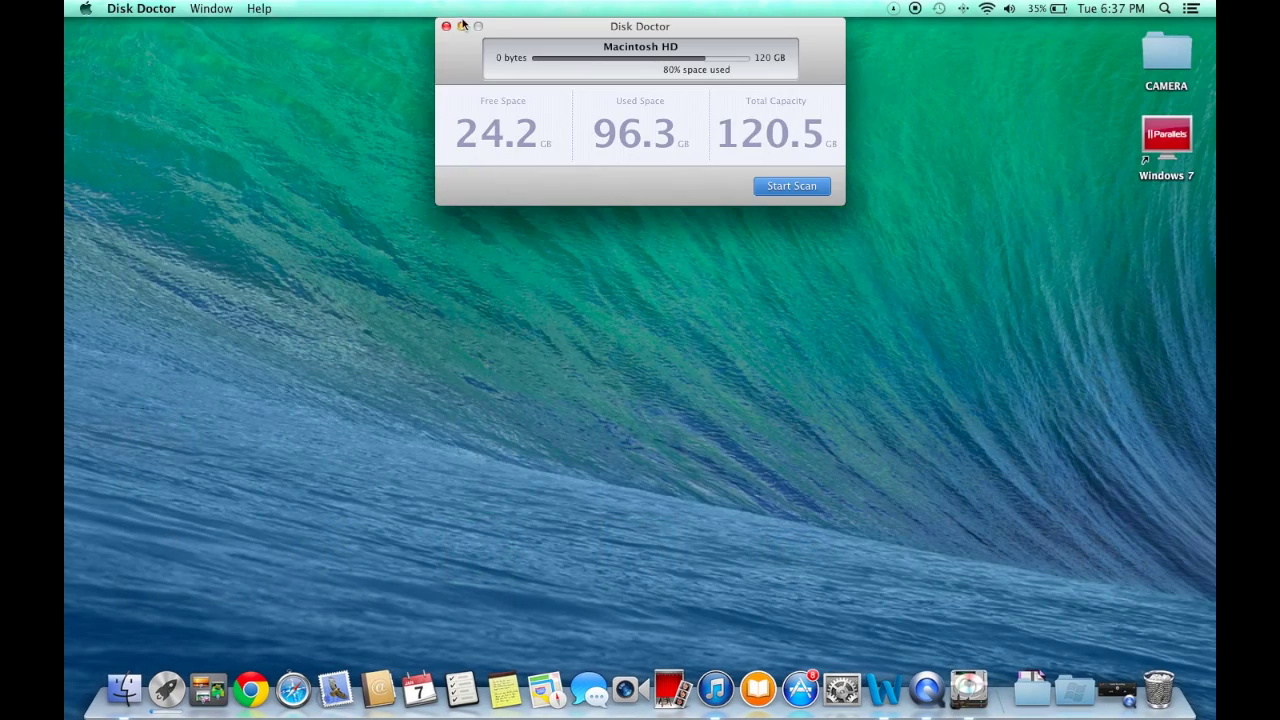
drag(492, 30, 475, 226)
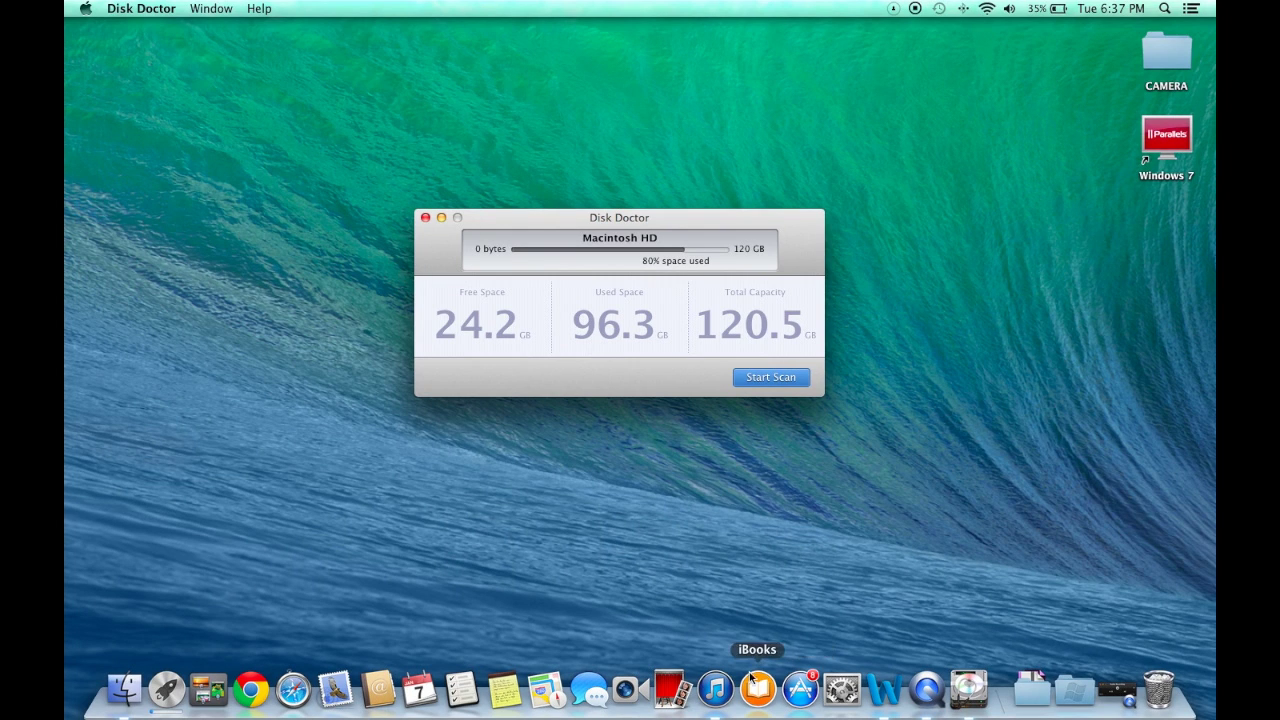
click(843, 690)
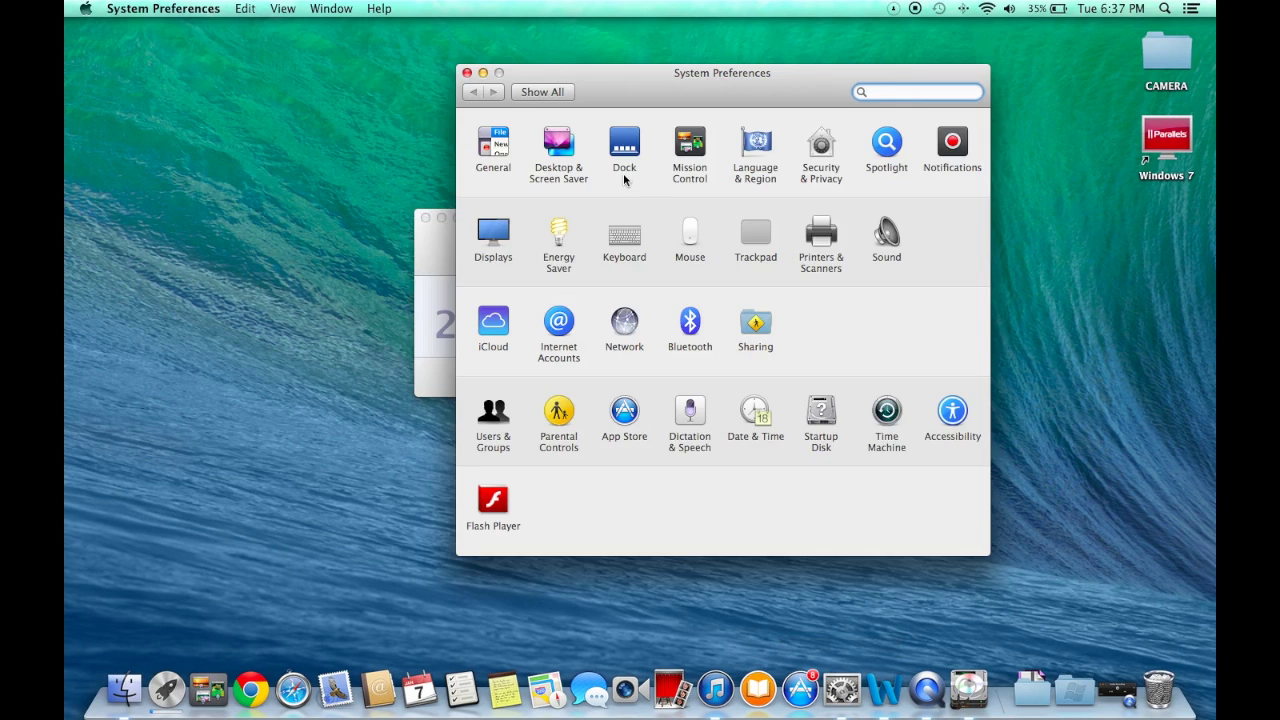
click(467, 73)
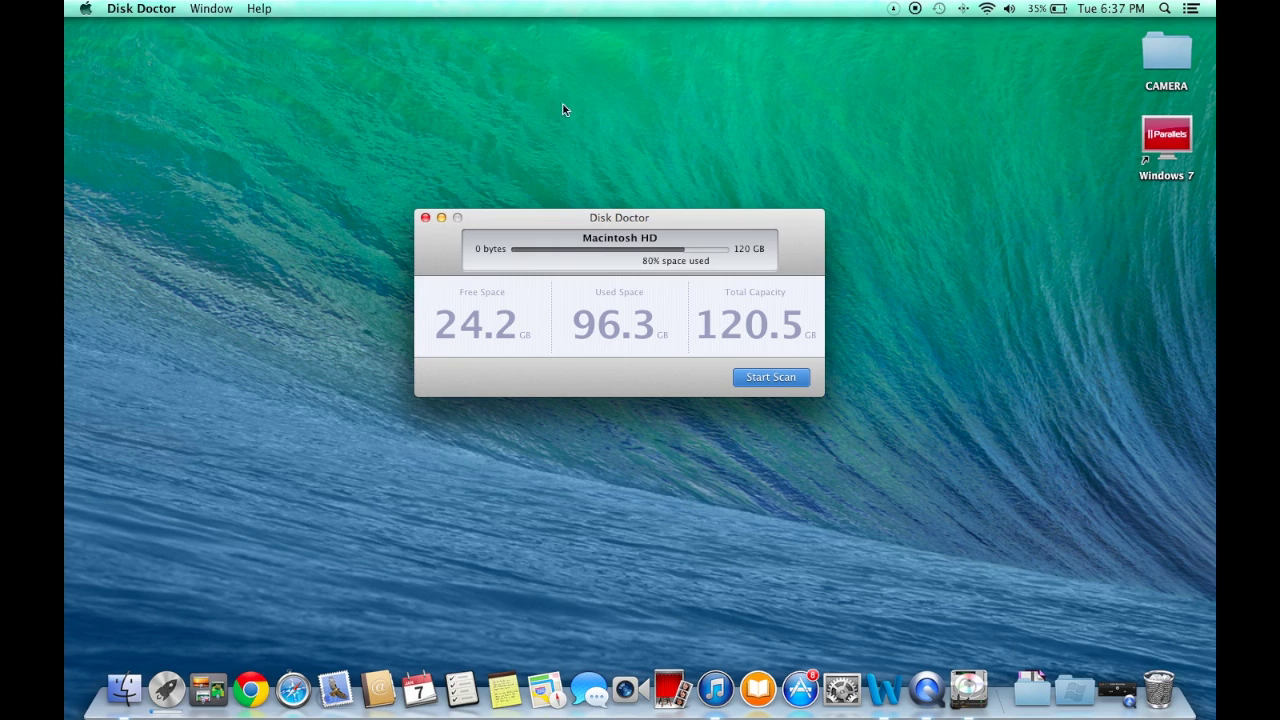
- Raise the Disk Doctor overview window slightly, showing 96.3 GB used of 120.5 GB
drag(548, 220, 557, 155)
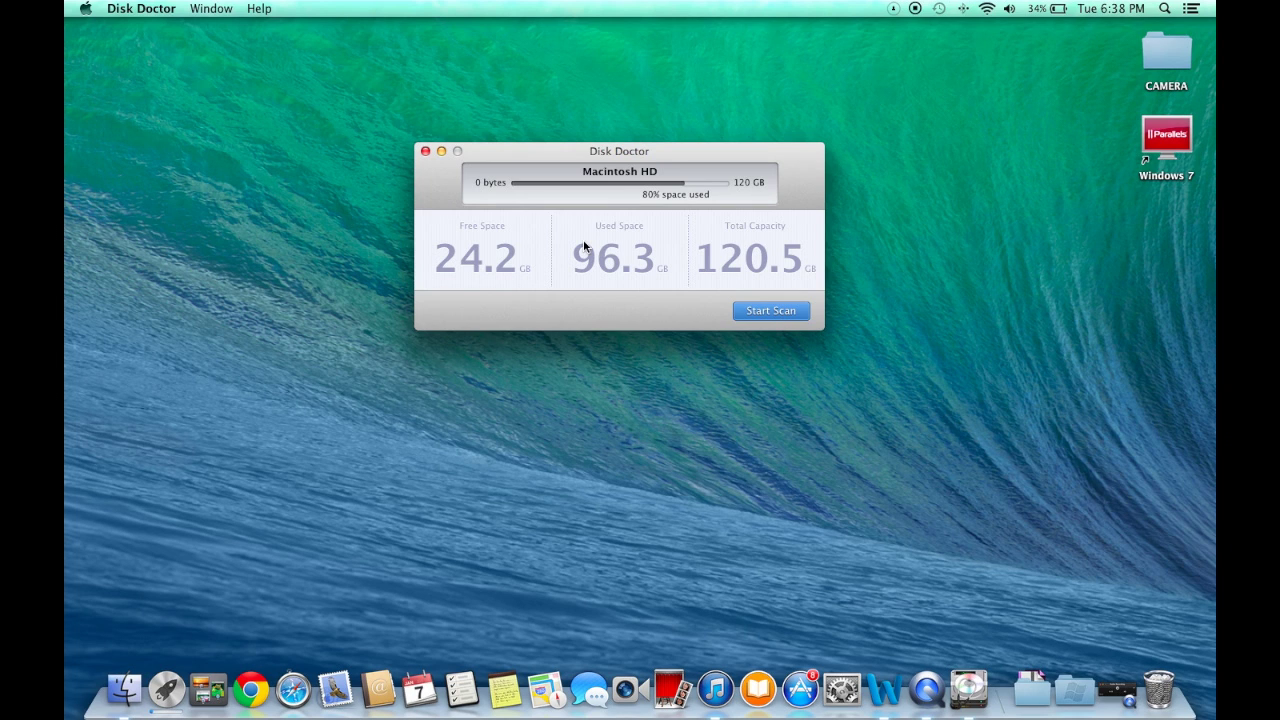
- Scan Macintosh HD for junk, finding 2.3 GB across caches, logs and Trash Can
click(767, 314)
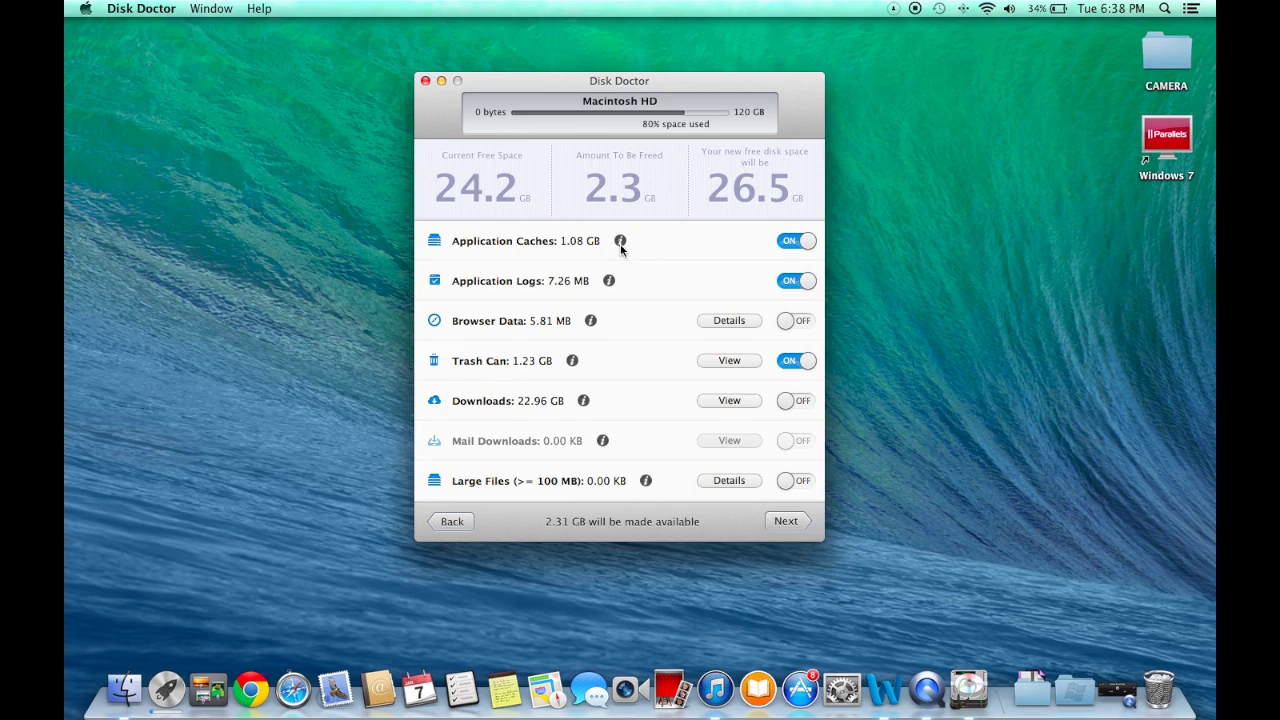
- Keep only Application Caches and Application Logs enabled, with Trash Can off, freeing 1.09 GB
click(808, 243)
click(807, 243)
click(807, 243)
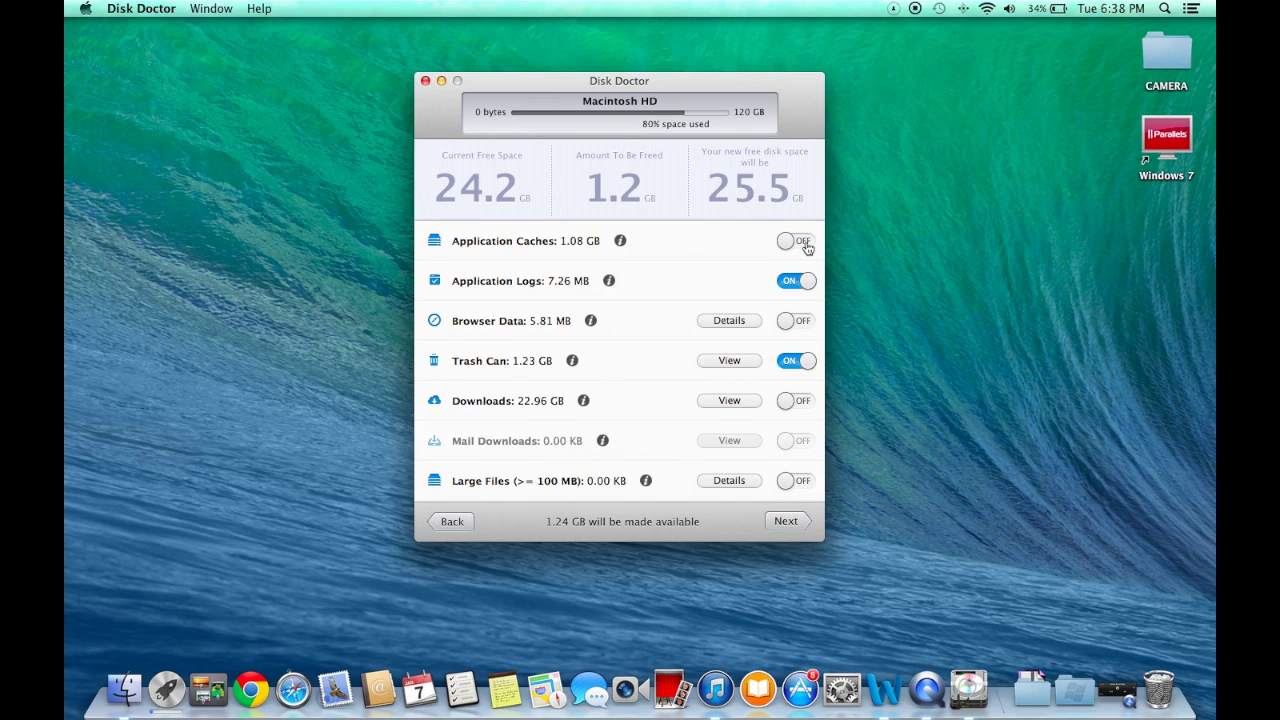
click(807, 243)
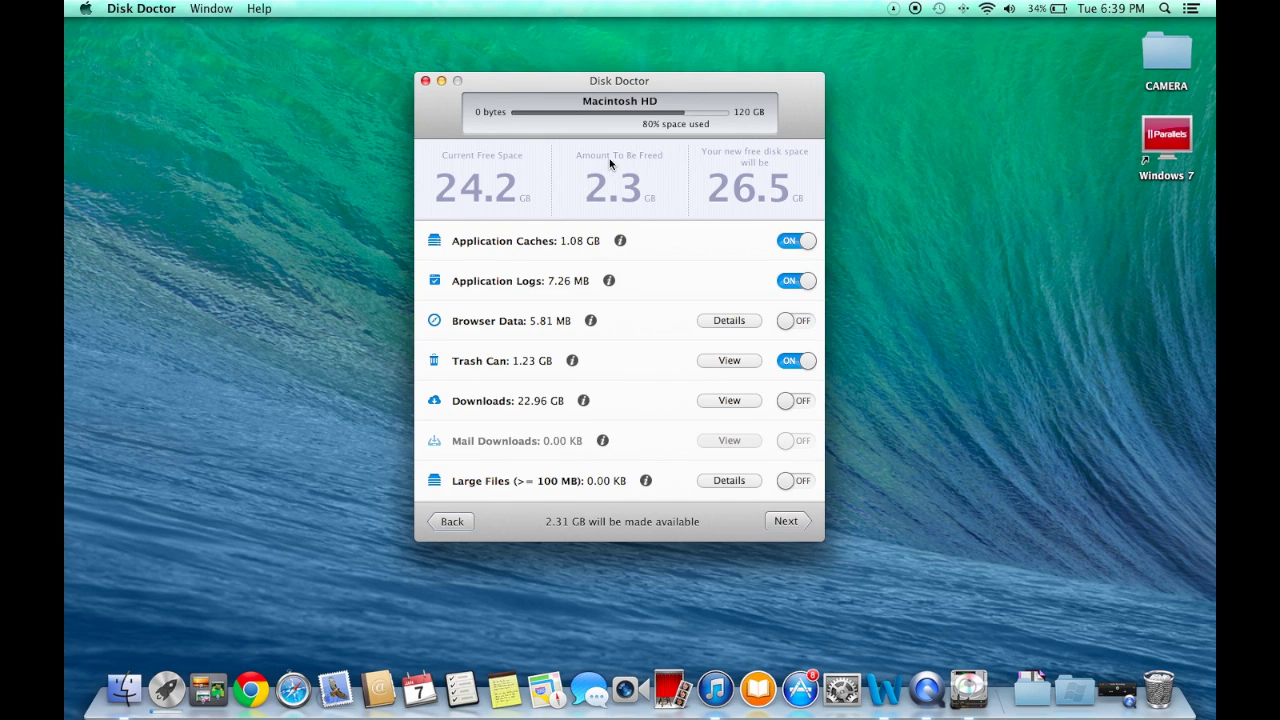
click(807, 243)
click(811, 281)
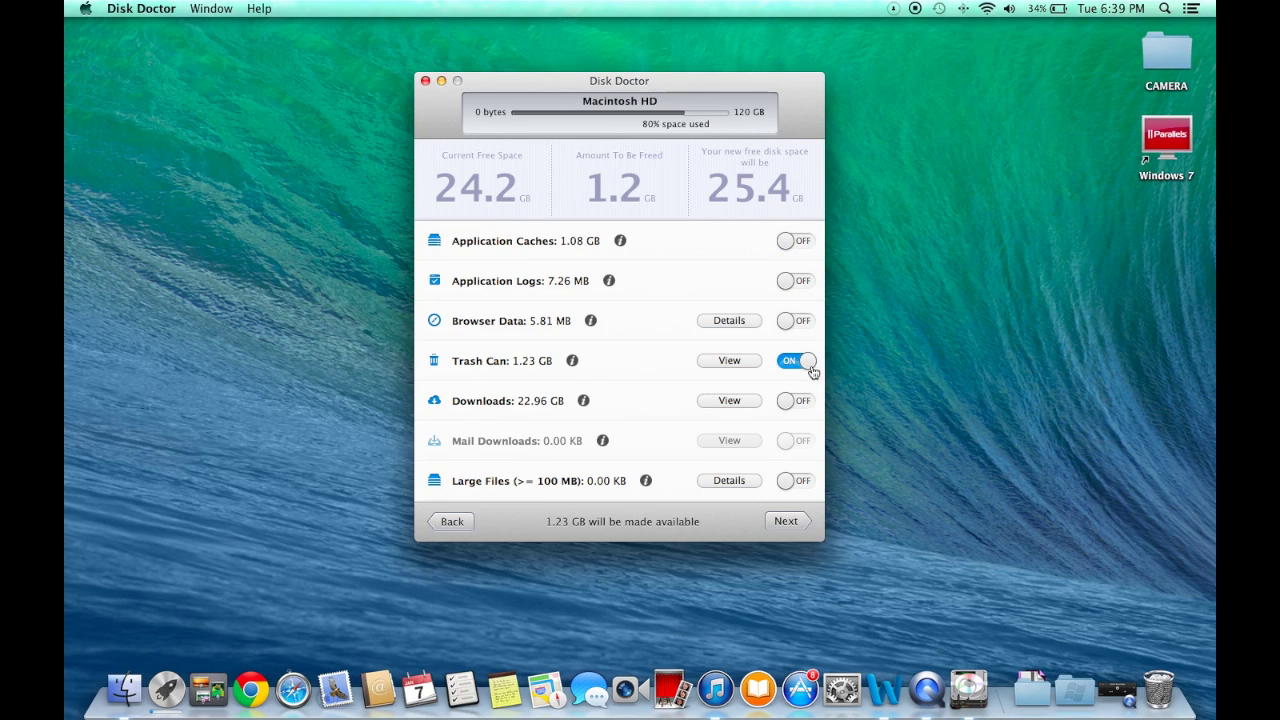
click(810, 362)
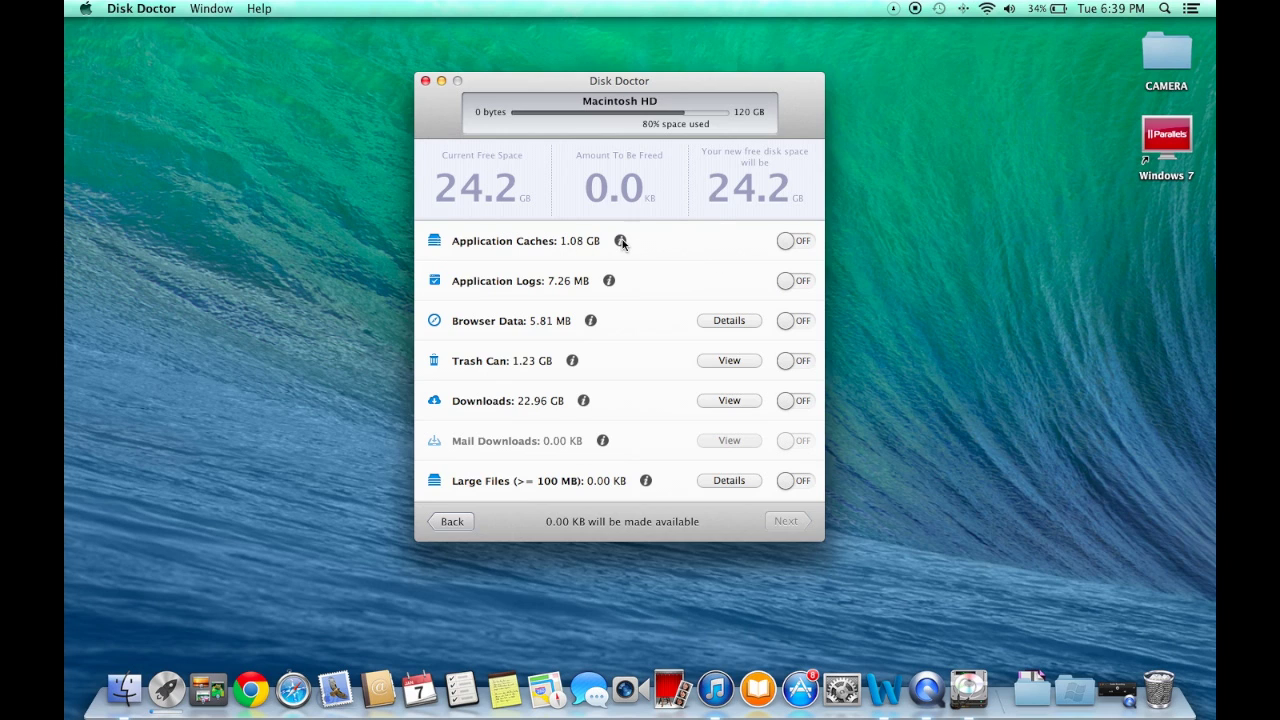
click(803, 248)
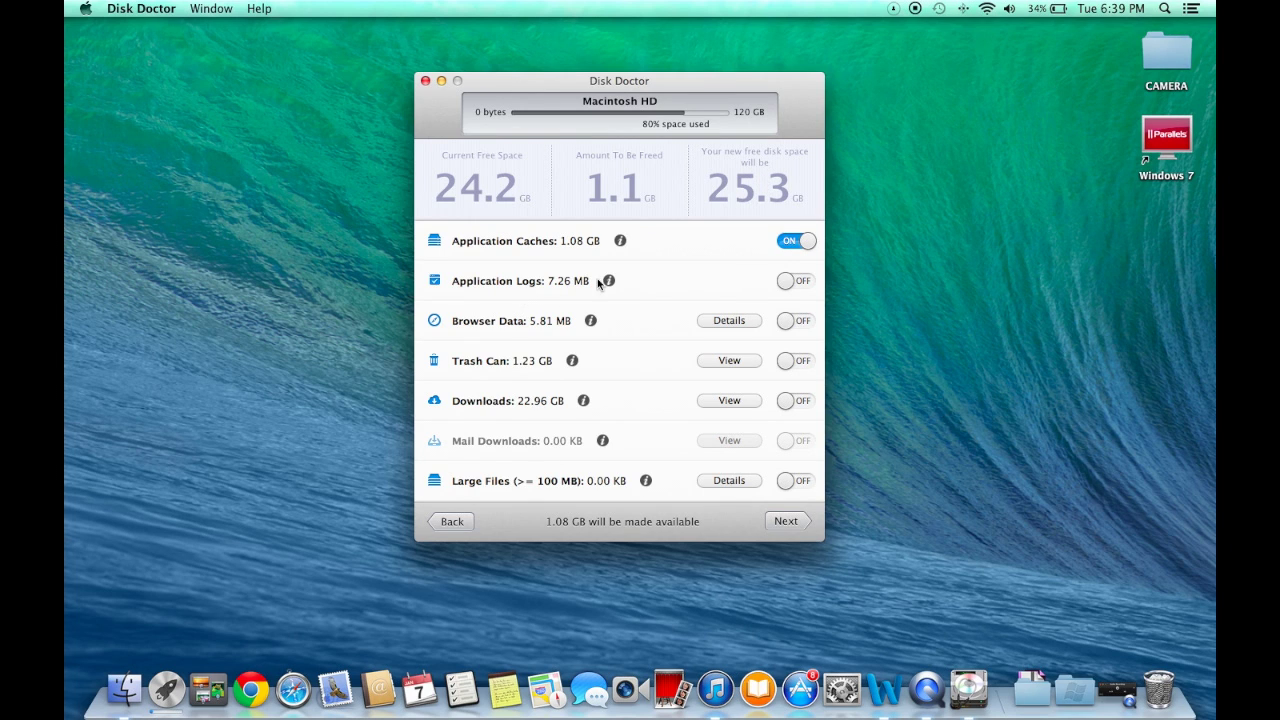
click(803, 282)
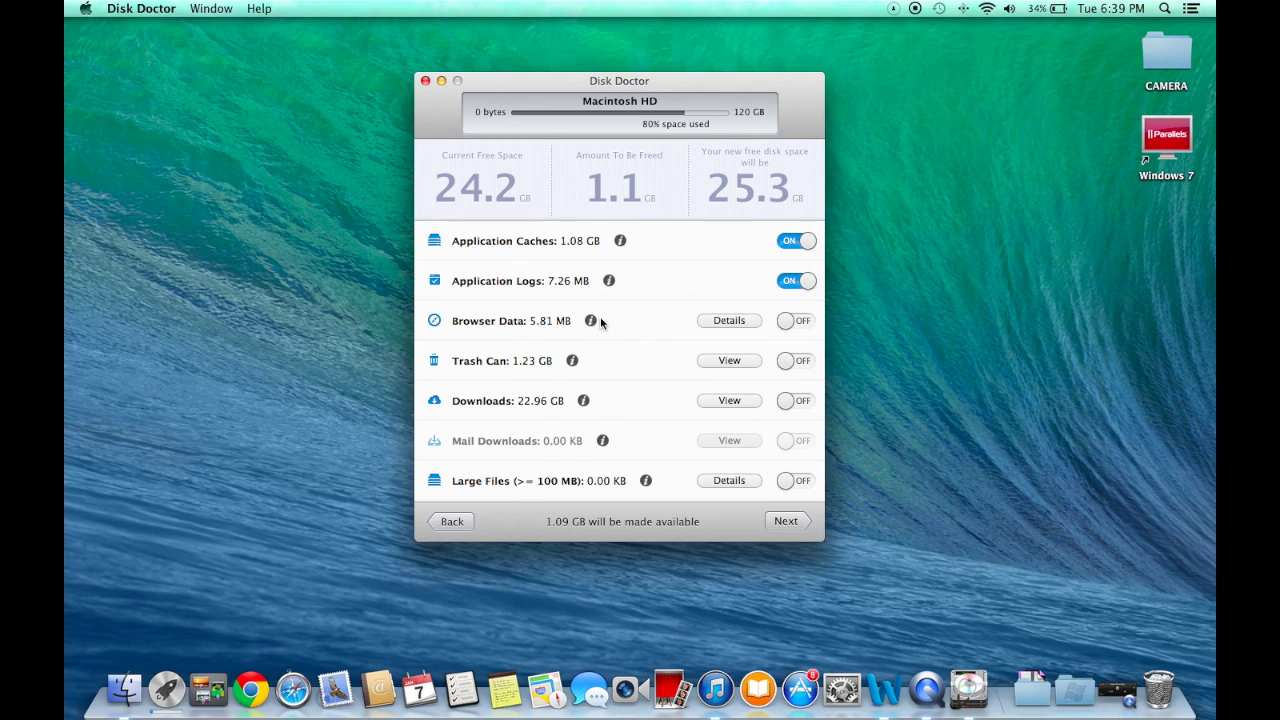
click(714, 322)
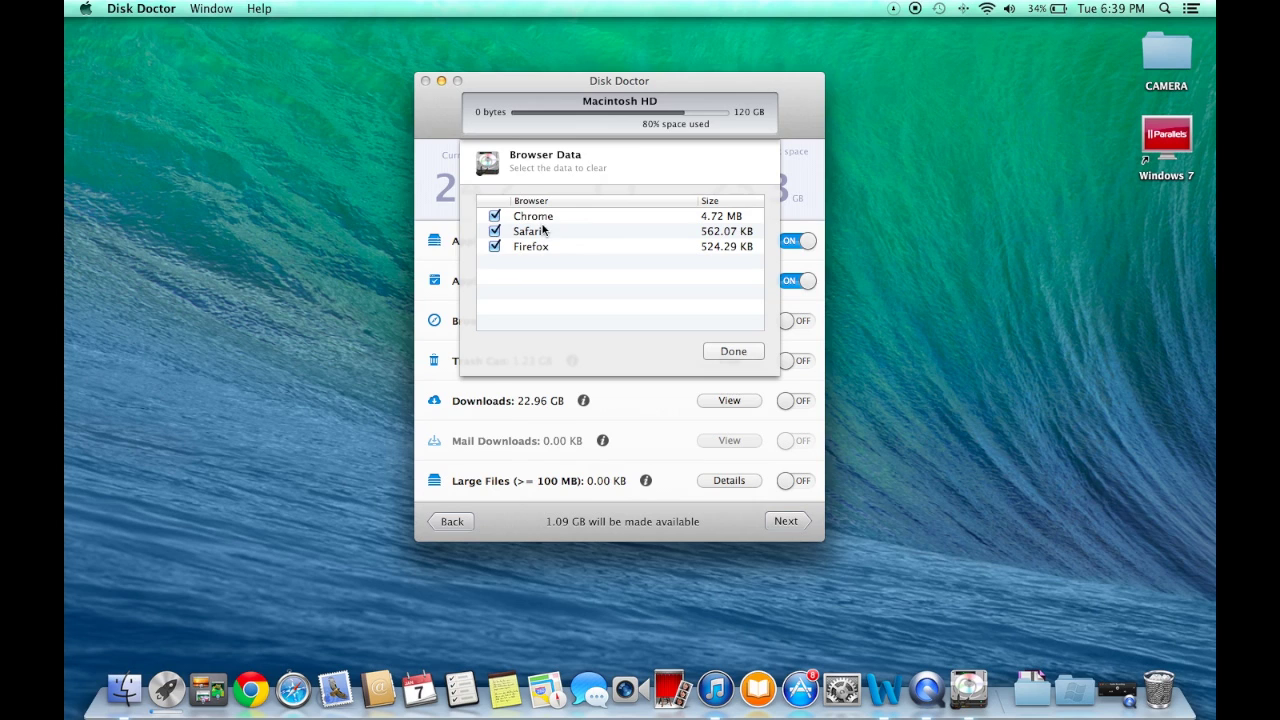
click(733, 351)
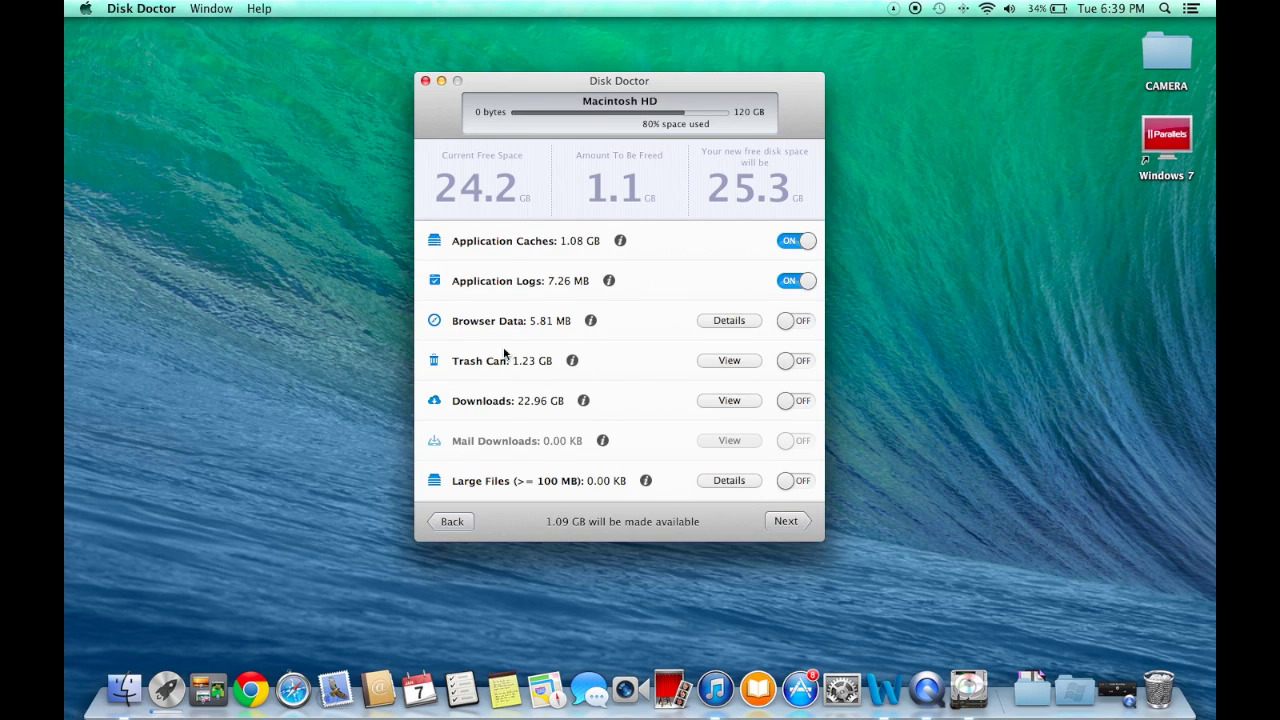
- Open the Trash Can contents in Finder and scroll through its photos, images and .iso file
click(718, 361)
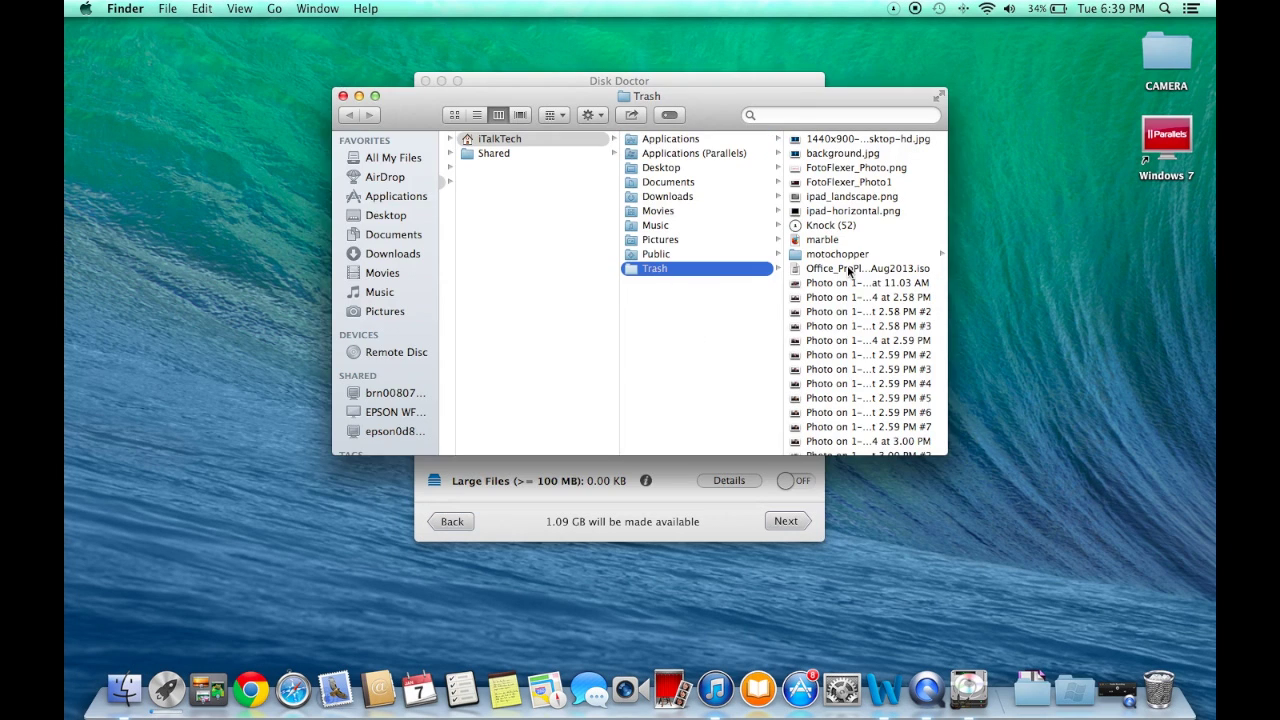
scroll(849, 271, down, 5)
scroll(849, 271, up, 8)
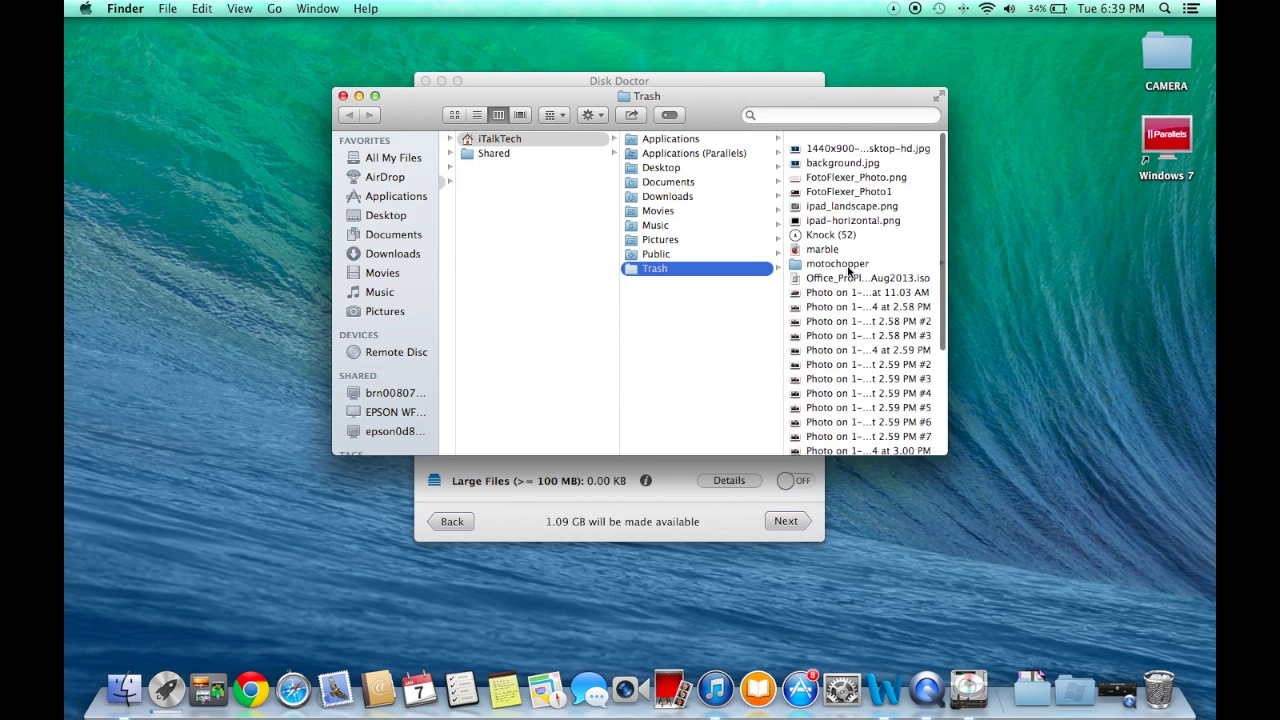
scroll(849, 271, down, 6)
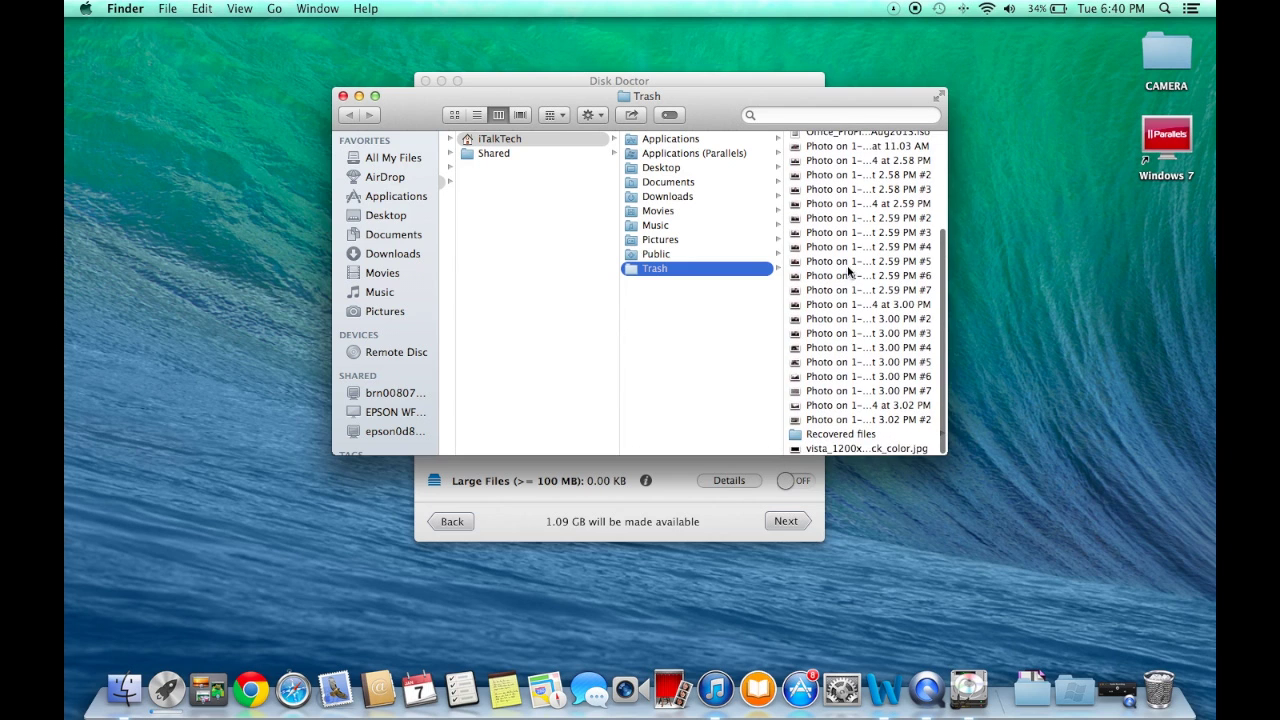
scroll(849, 271, up, 5)
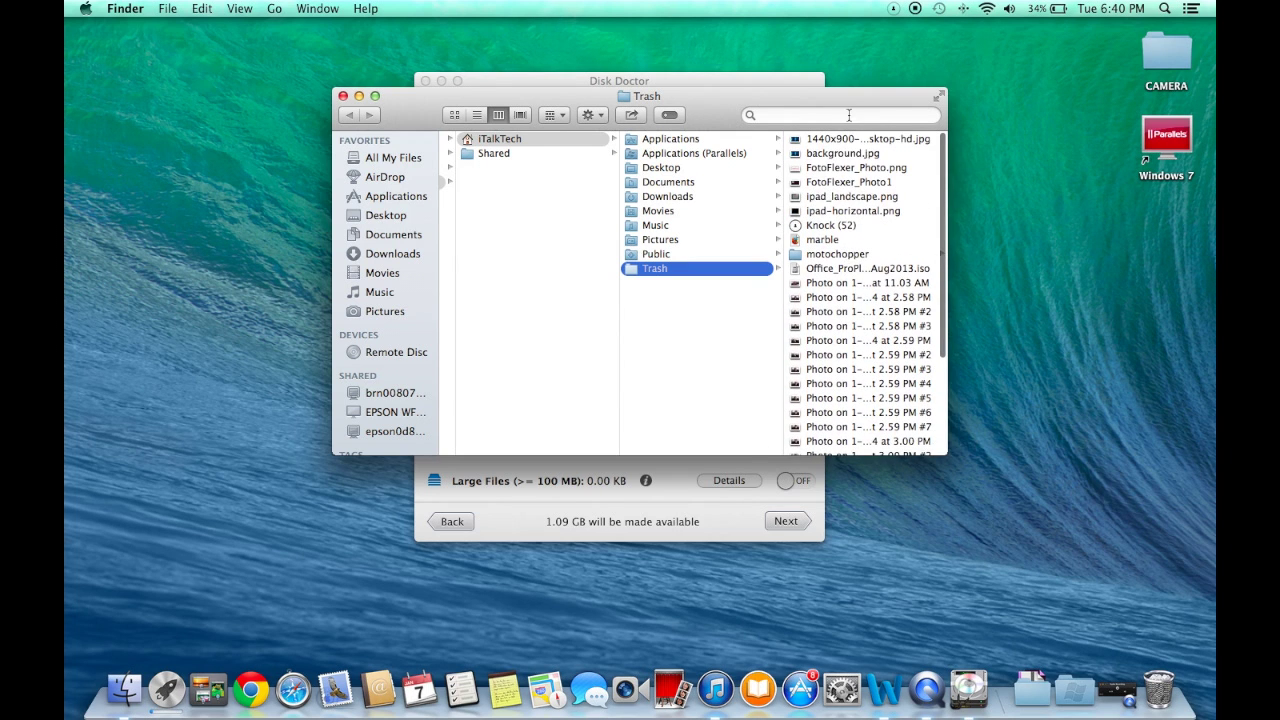
scroll(872, 240, down, 1)
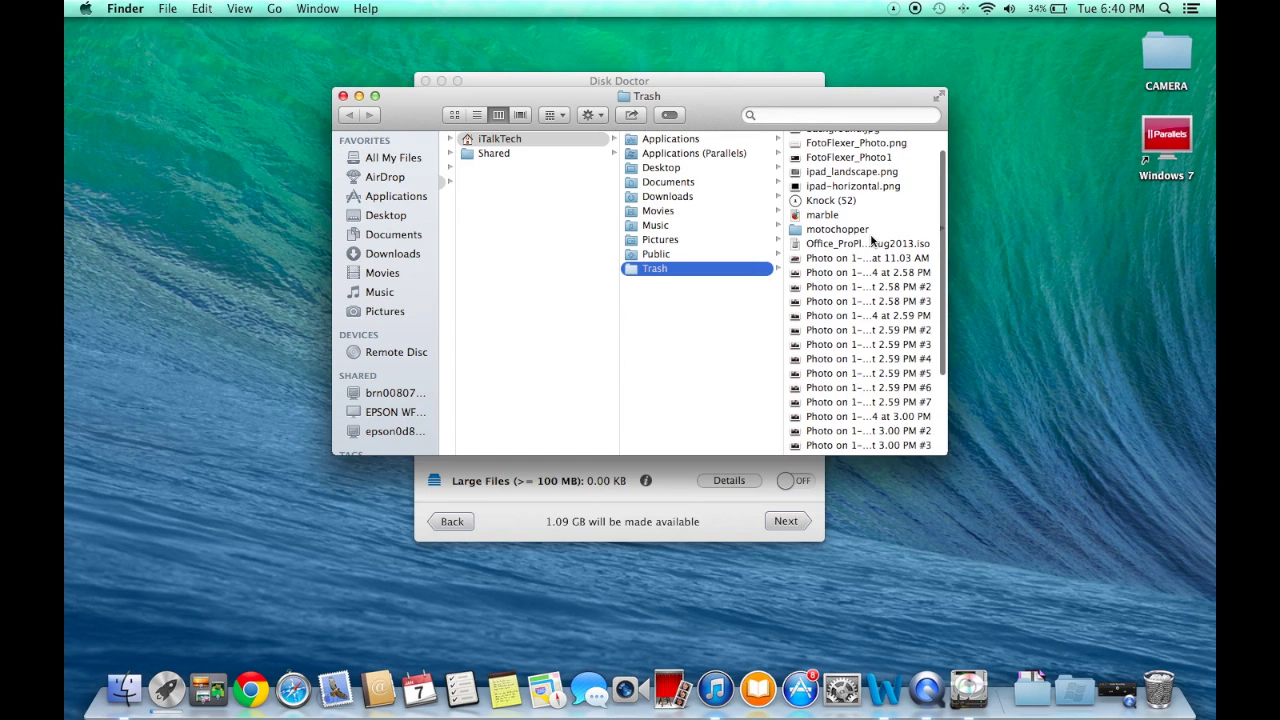
scroll(872, 240, down, 5)
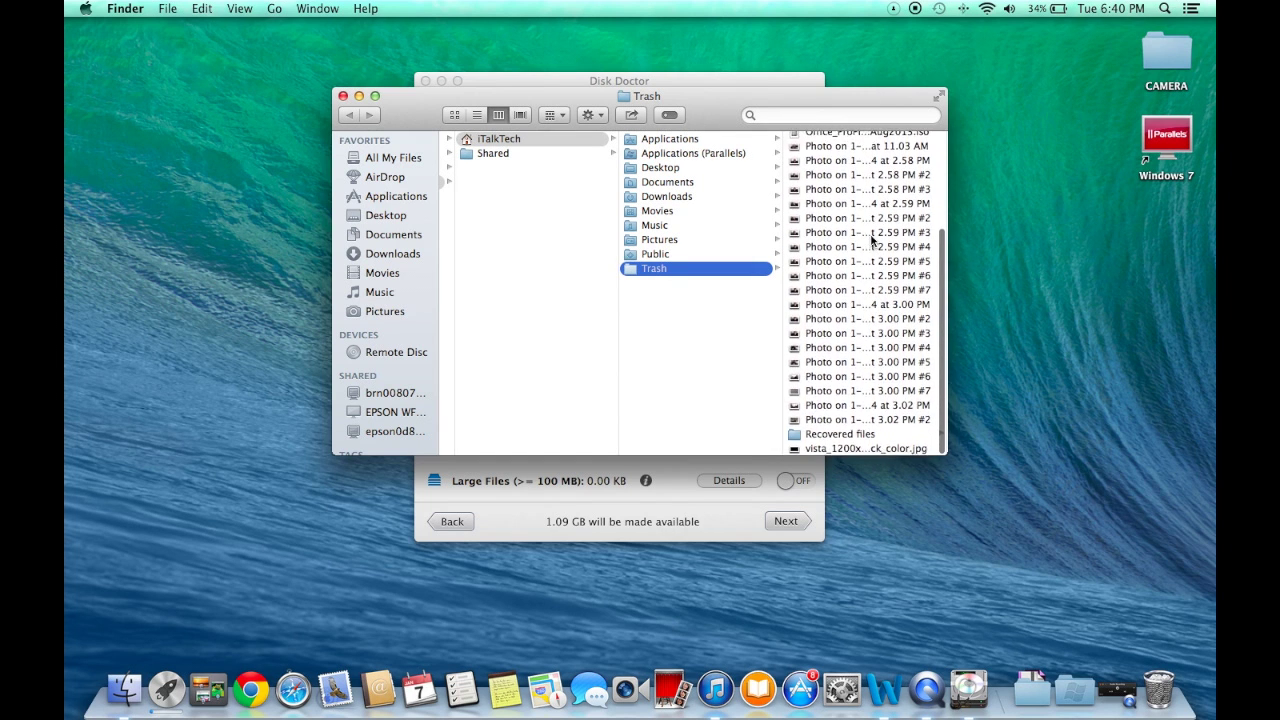
scroll(872, 236, up, 6)
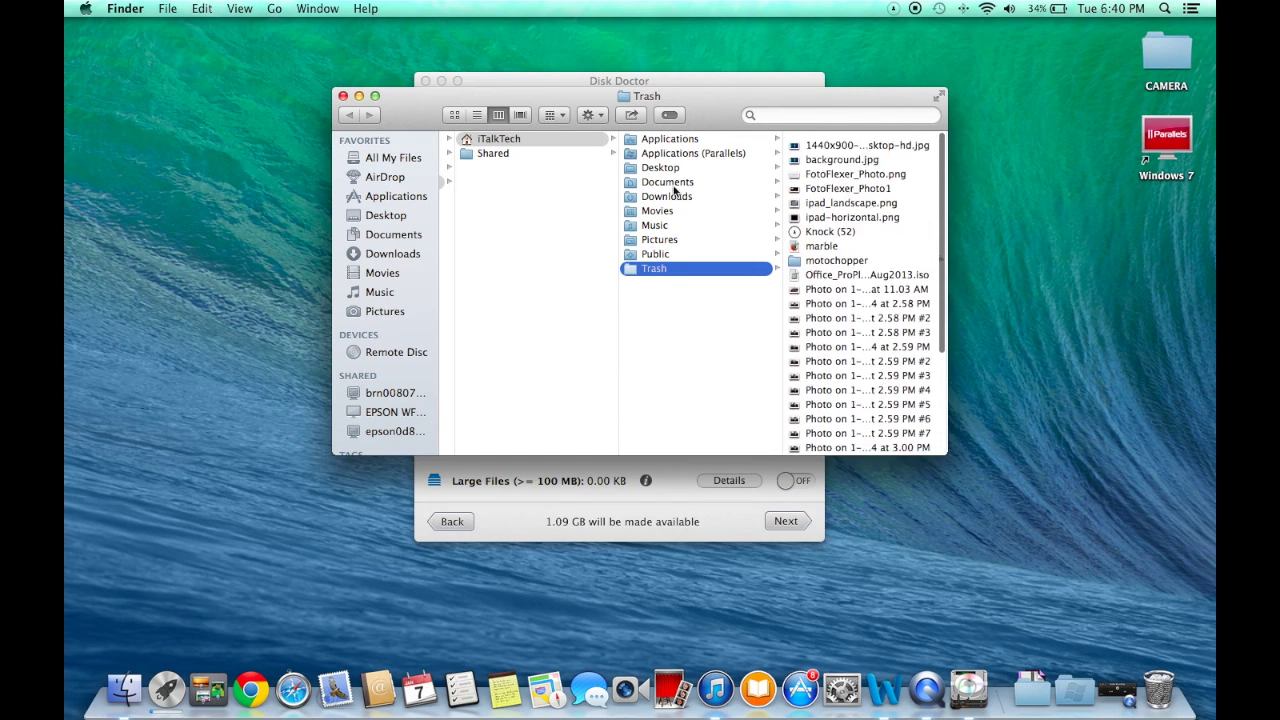
- Close the Finder Trash window, returning to Disk Doctor's 1.09 GB cleanup list
click(342, 96)
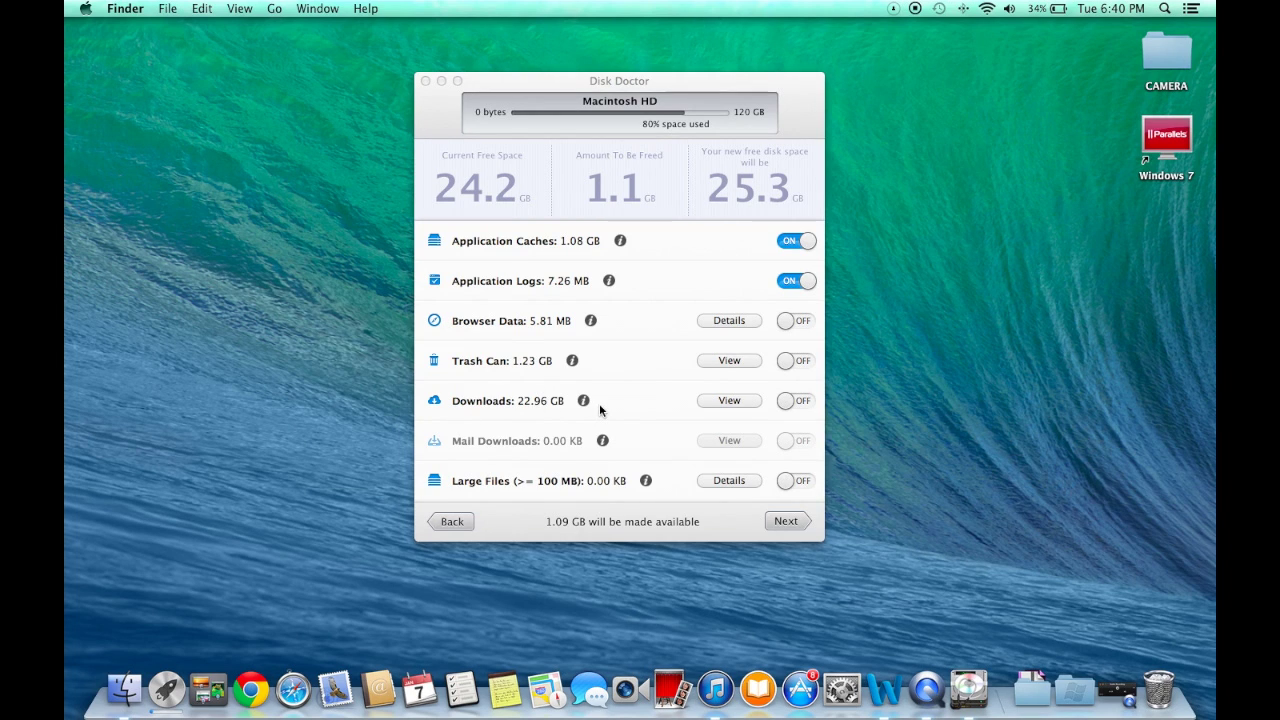
- Open Downloads from Disk Doctor, scroll through its files, and close the window
click(729, 400)
scroll(563, 419, down, 10)
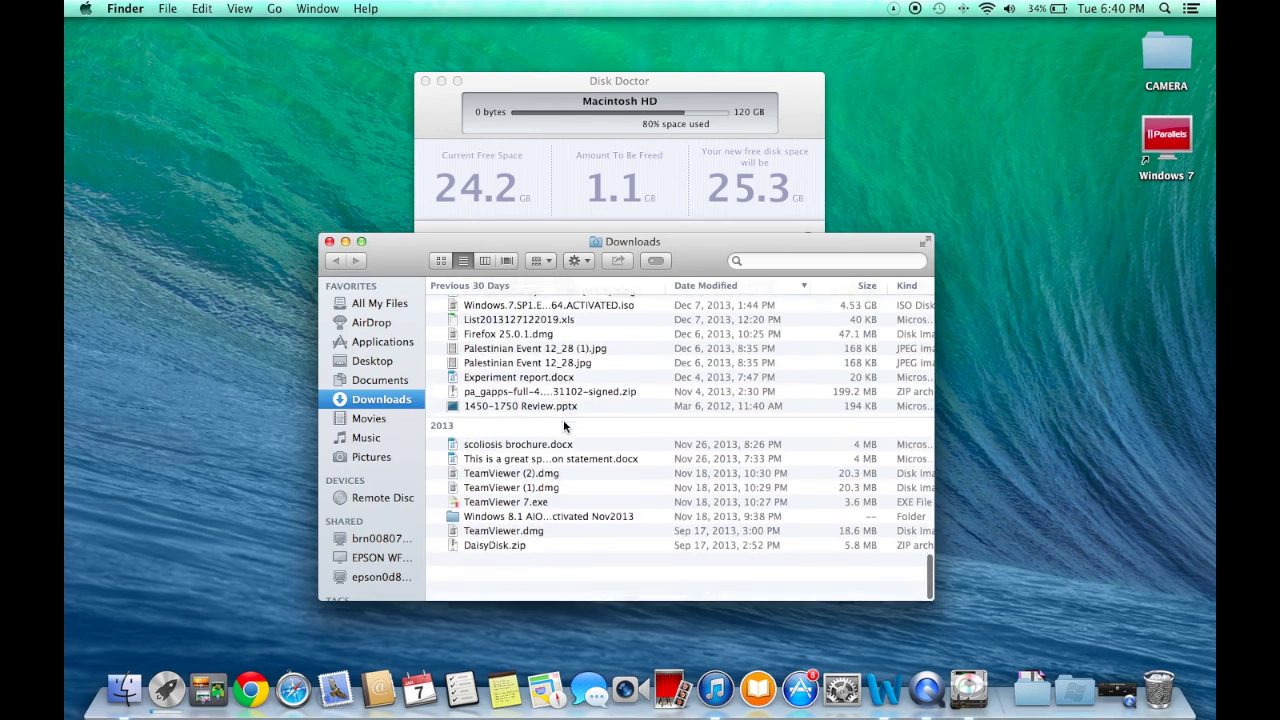
scroll(563, 419, up, 15)
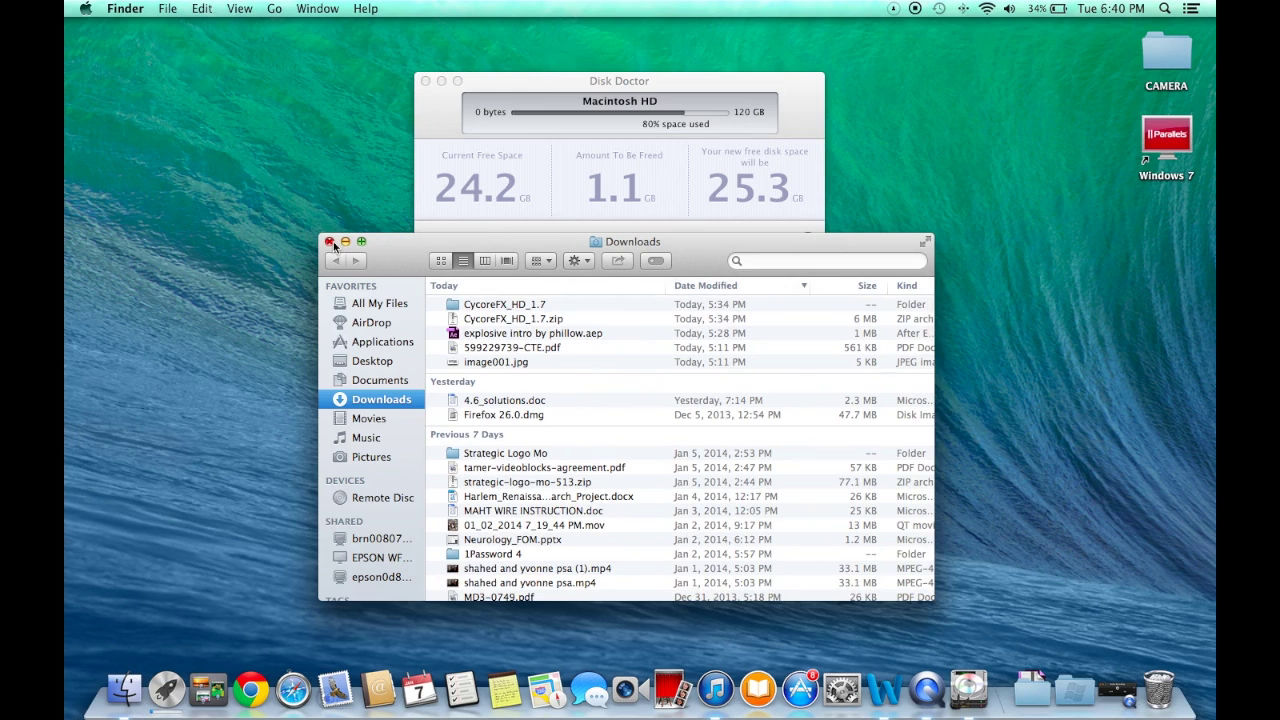
click(329, 242)
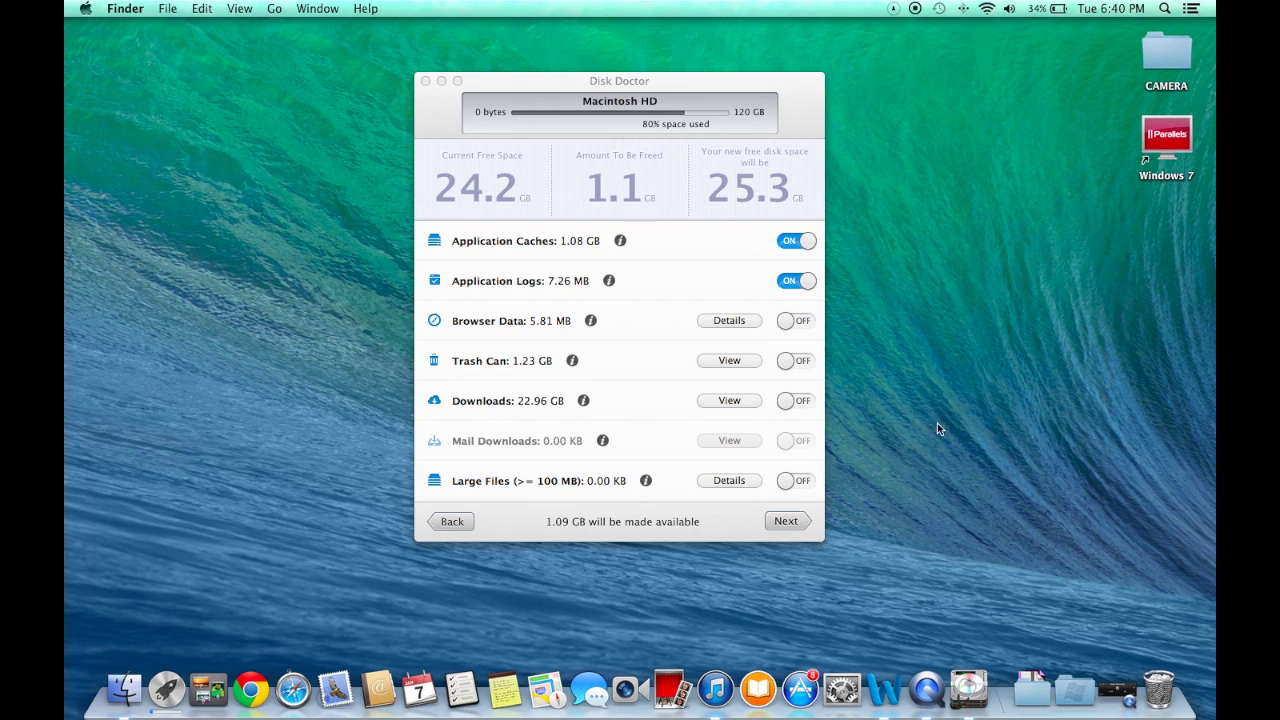
- Open Downloads in a new Finder window from the Dock, then minimize it
click(124, 689)
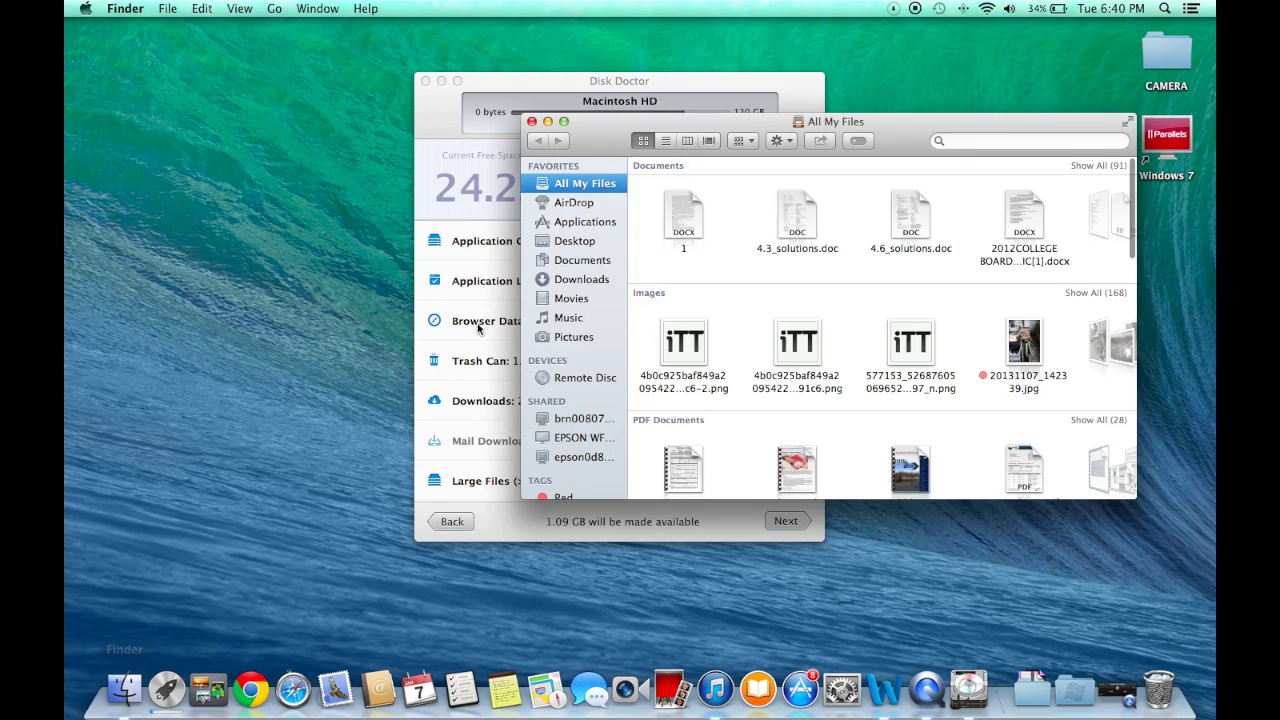
click(584, 279)
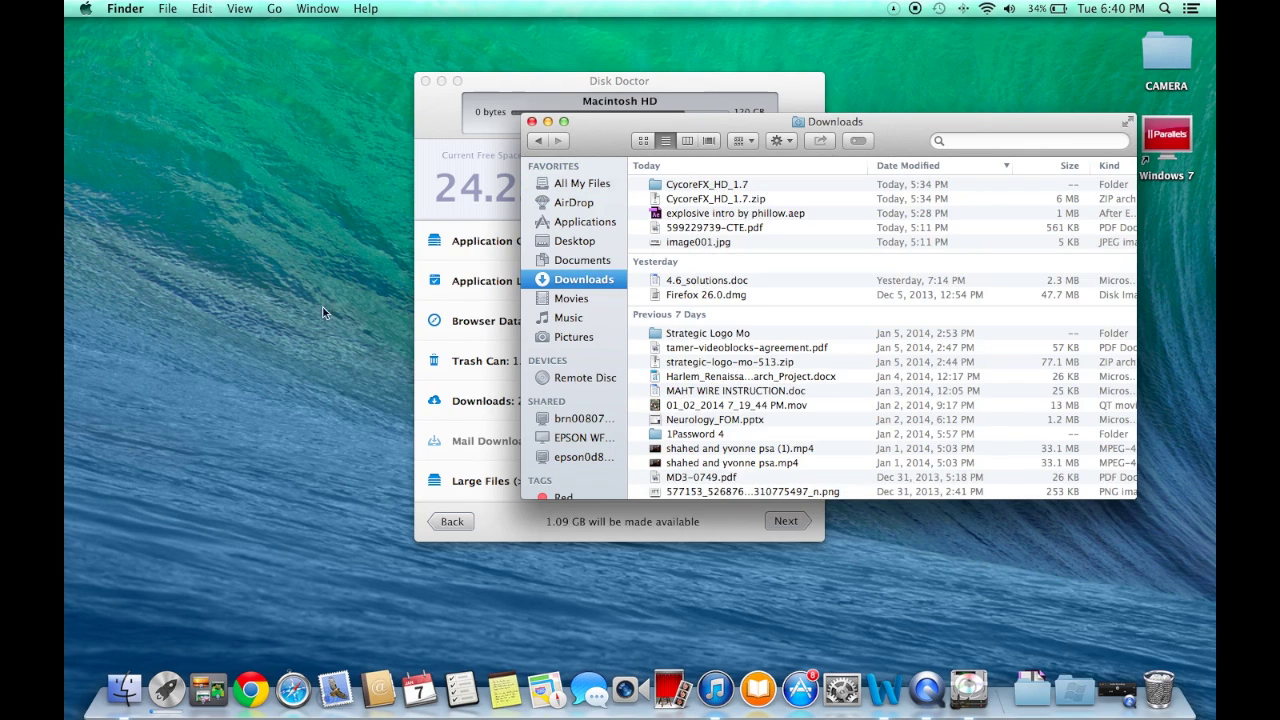
click(546, 121)
- Turn on Downloads, Trash Can and Browser Data, raising the cleanup to 25.28 GB
click(800, 403)
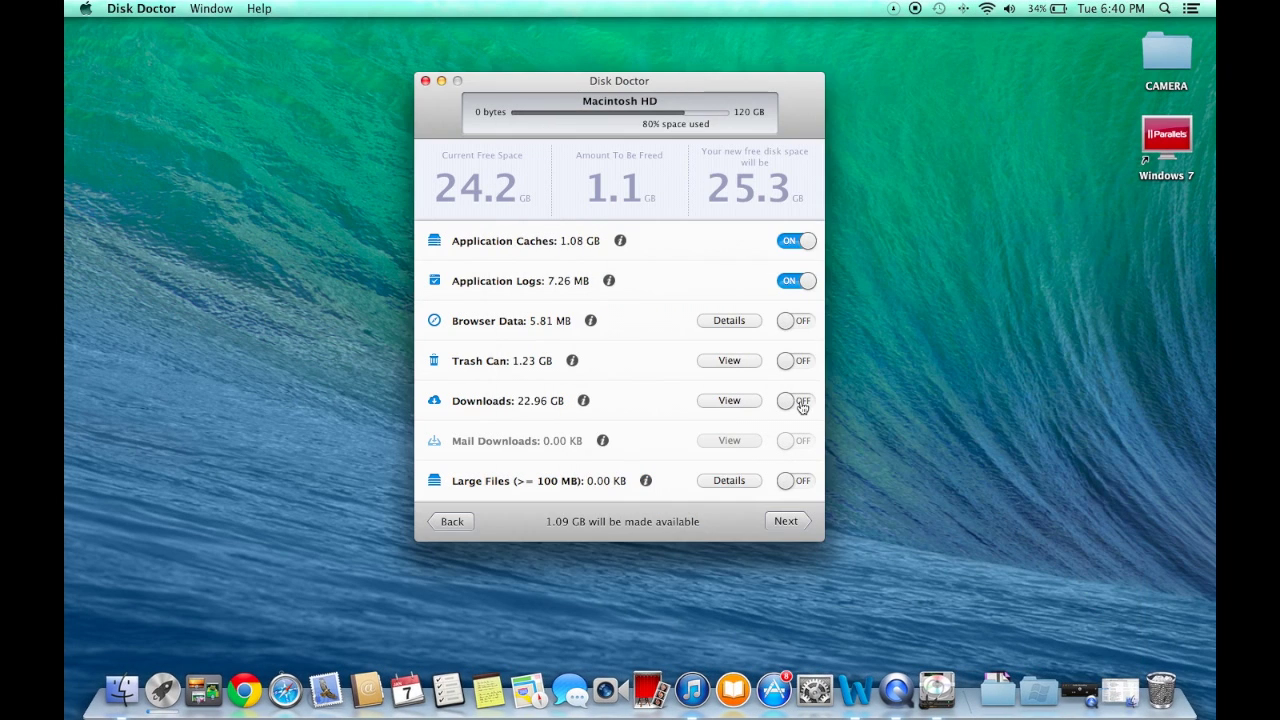
click(801, 404)
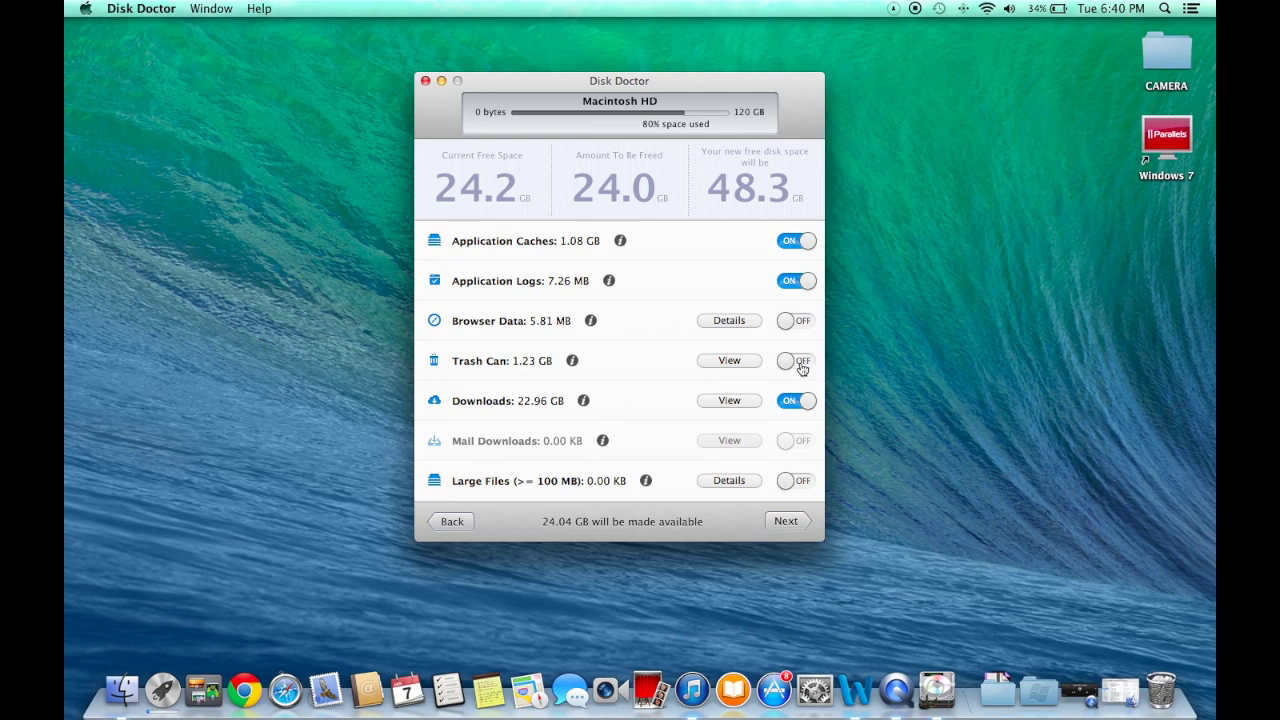
click(800, 362)
click(796, 321)
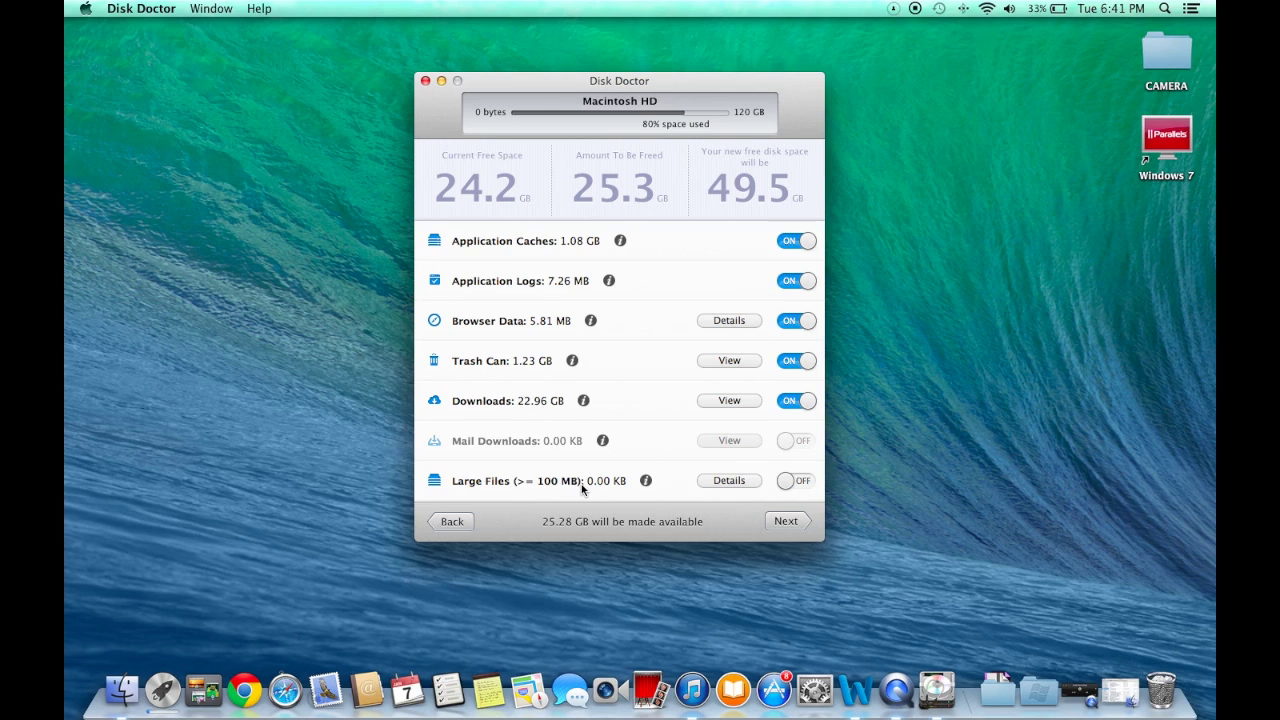
- Open the Large Files details and select 20130905_220755.mp4 for removal
click(723, 481)
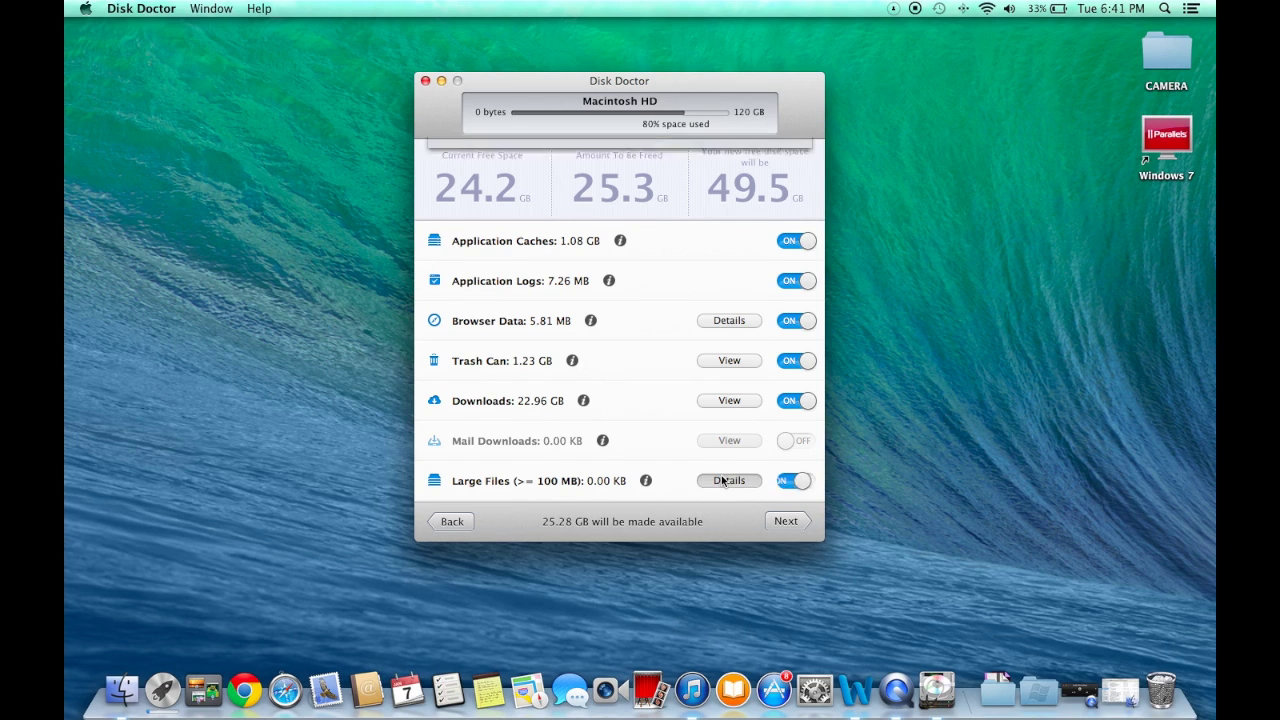
scroll(594, 259, down, 4)
scroll(594, 259, down, 5)
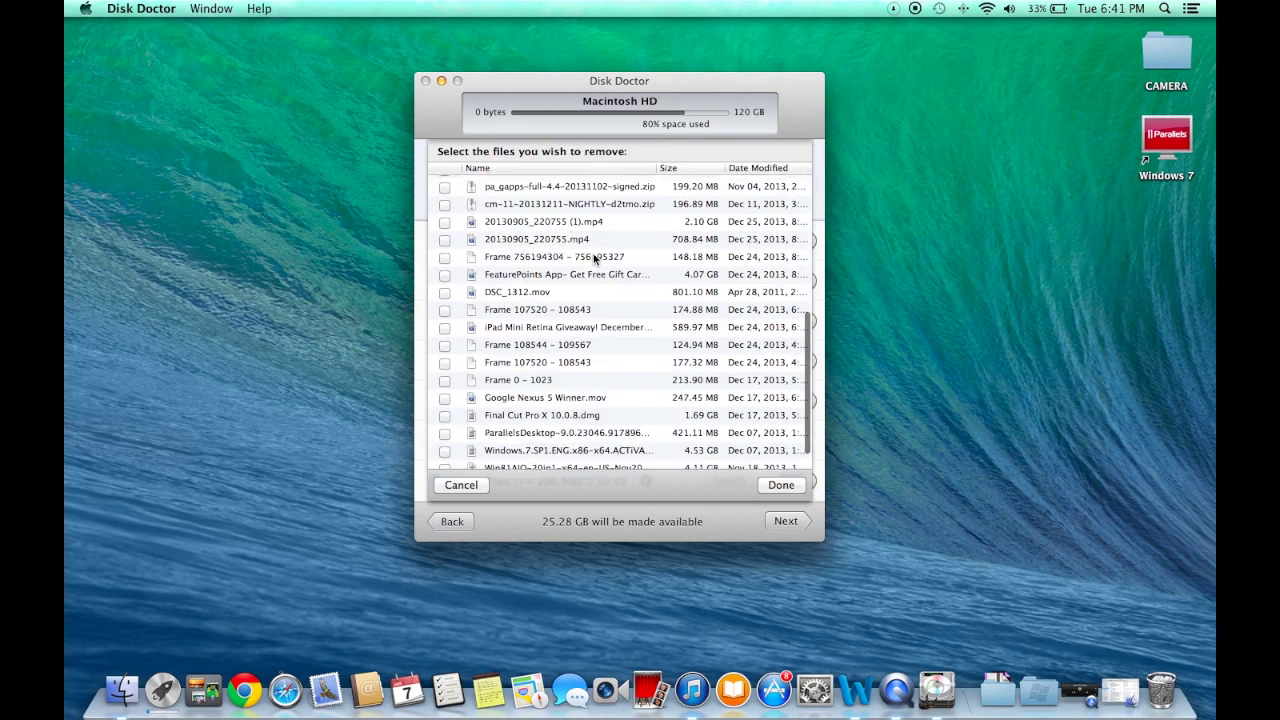
scroll(594, 259, up, 2)
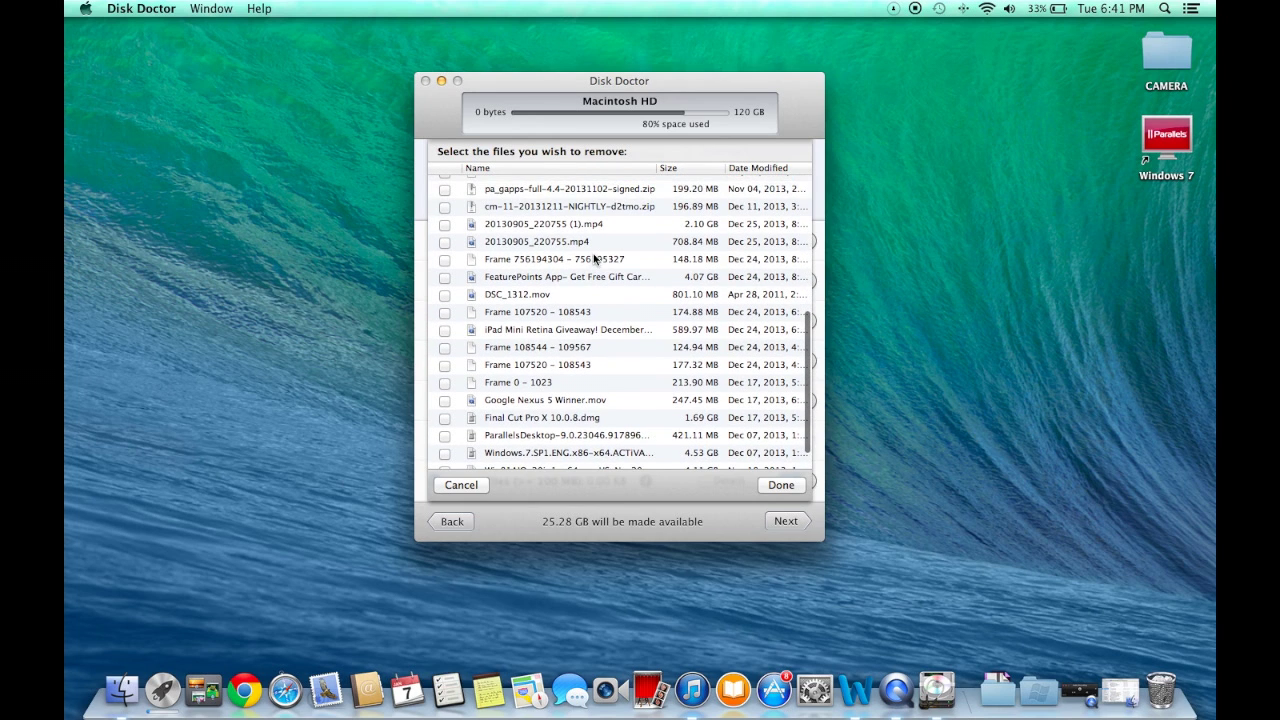
click(728, 247)
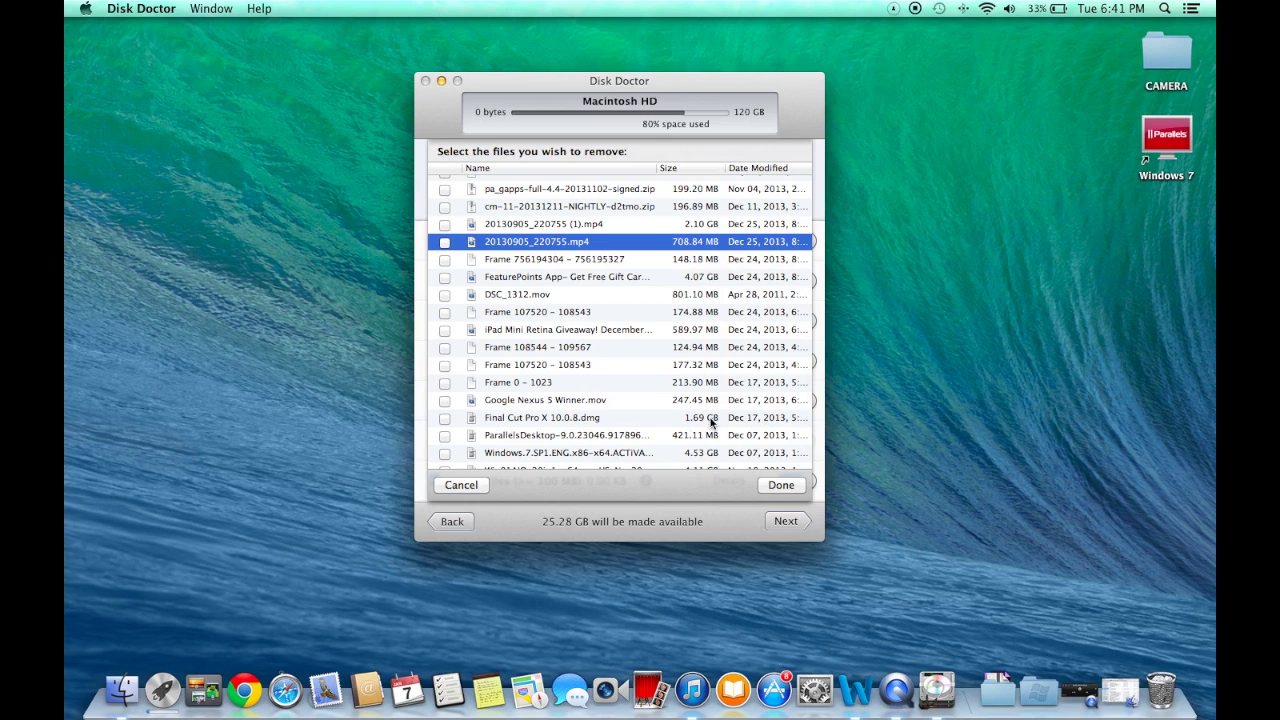
- Mark the gapps zip, second mp4, FeaturePoints App and both Frame files, then confirm
scroll(705, 423, down, 2)
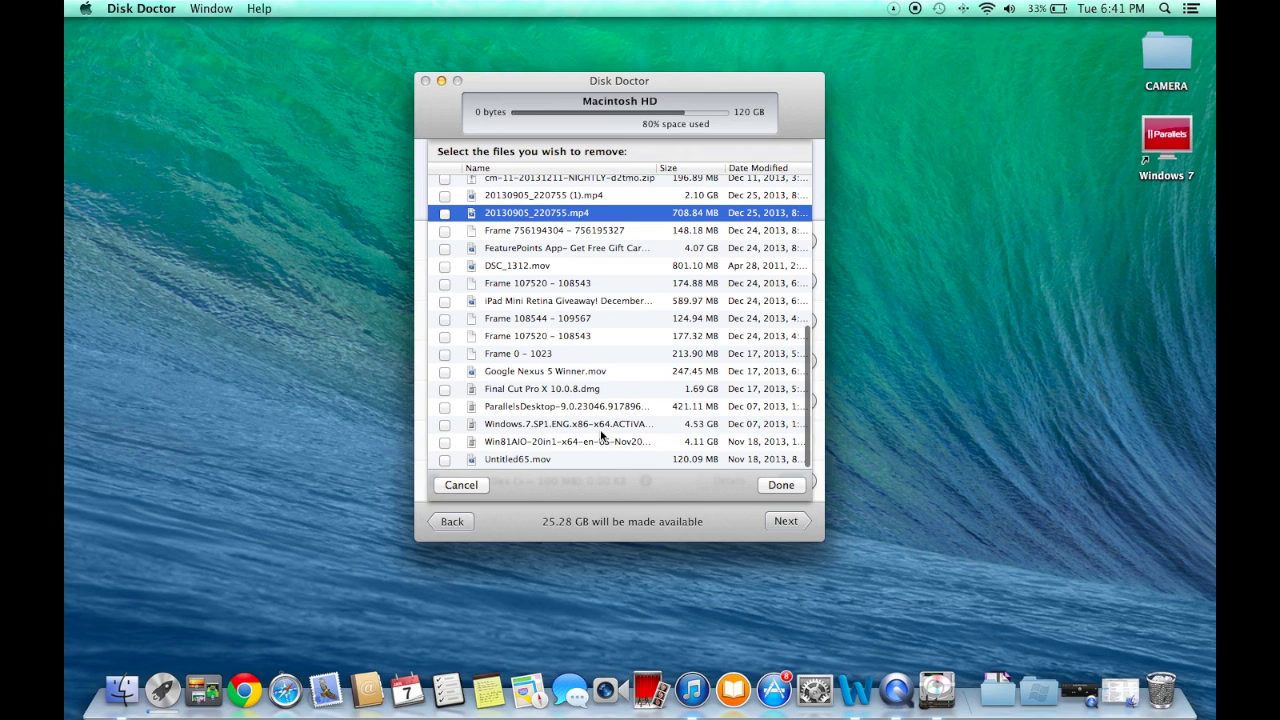
scroll(520, 450, down, 1)
scroll(459, 235, up, 10)
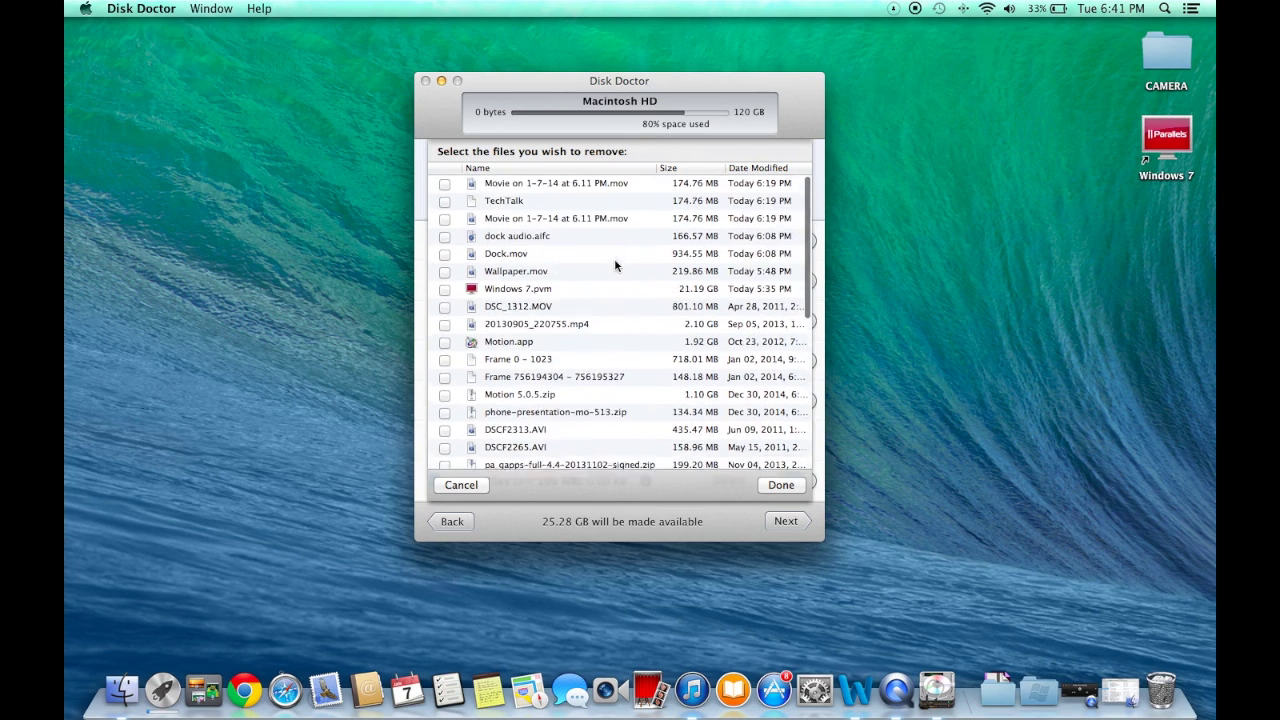
scroll(470, 260, down, 5)
click(444, 253)
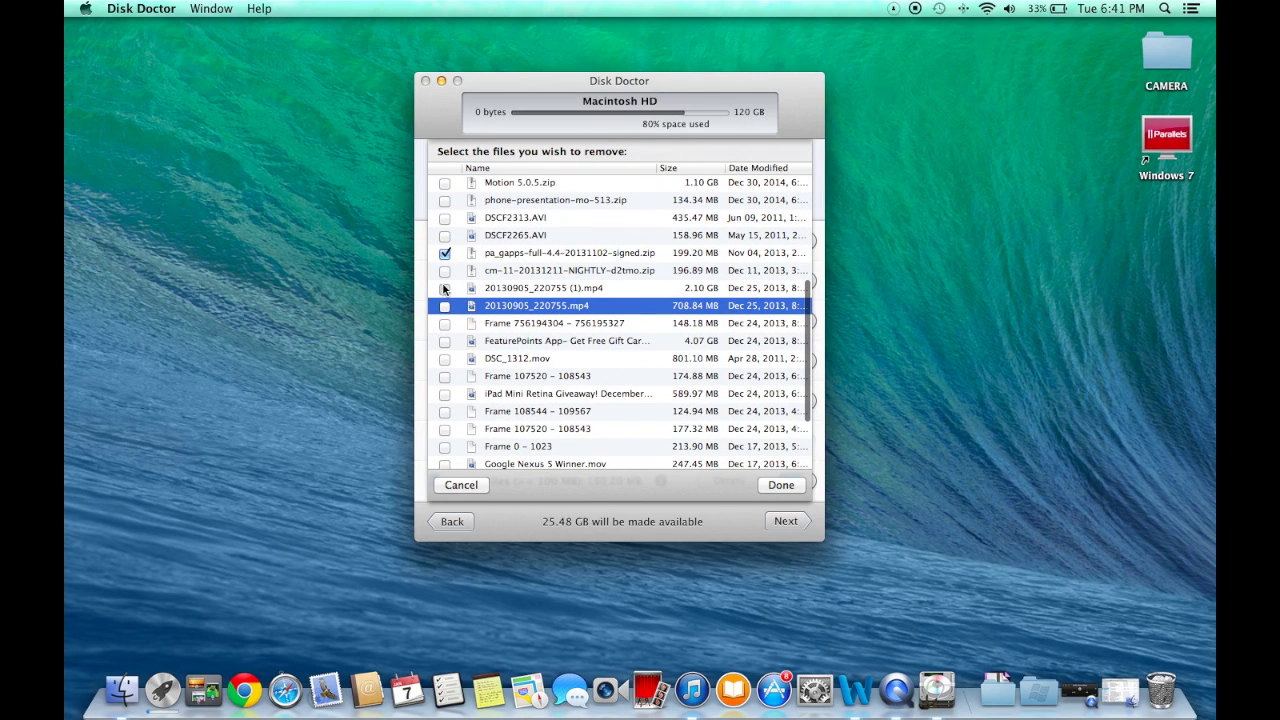
click(444, 288)
click(444, 341)
click(444, 376)
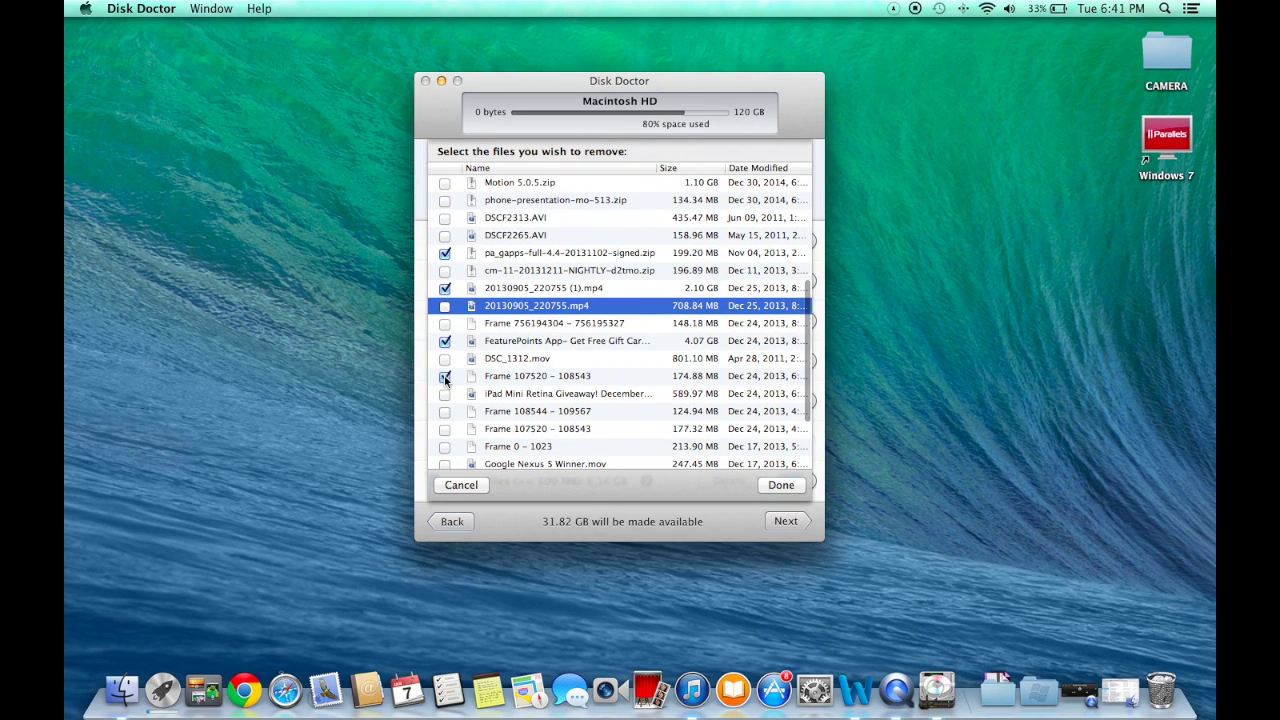
click(445, 428)
click(774, 487)
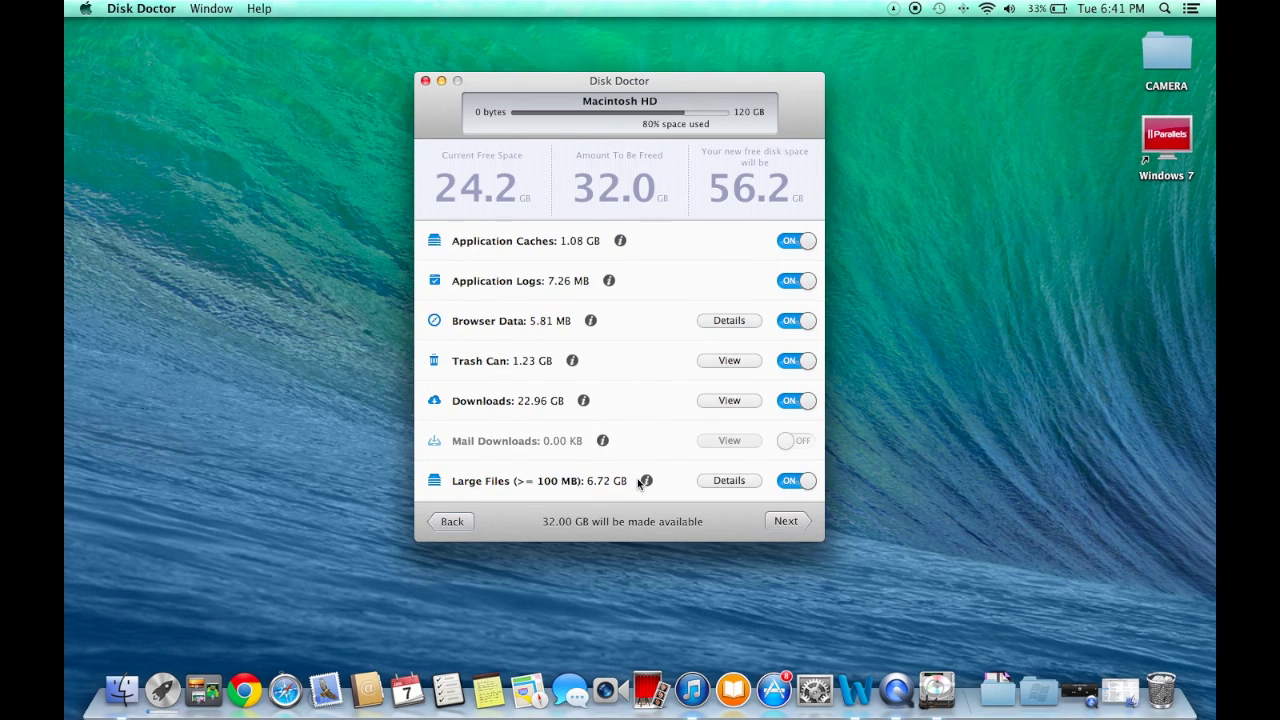
- Switch off Large Files and Downloads, cutting the cleanup to 2.32 GB
click(795, 485)
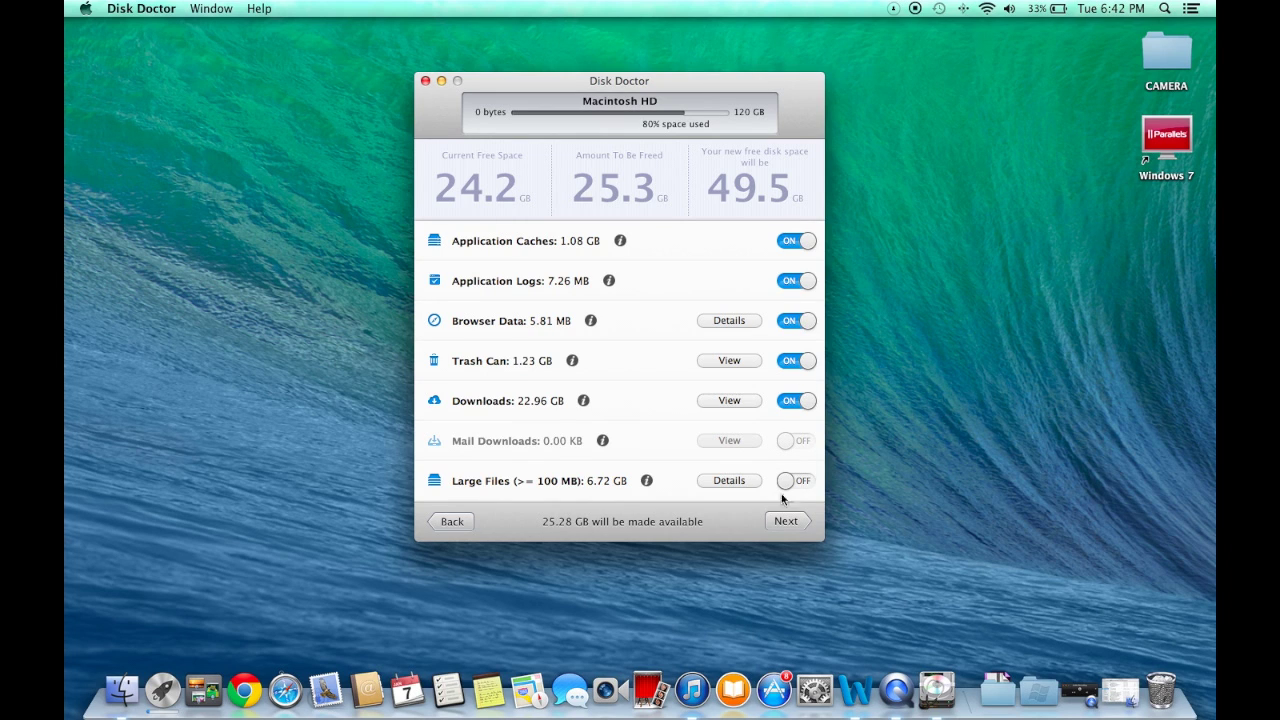
click(789, 402)
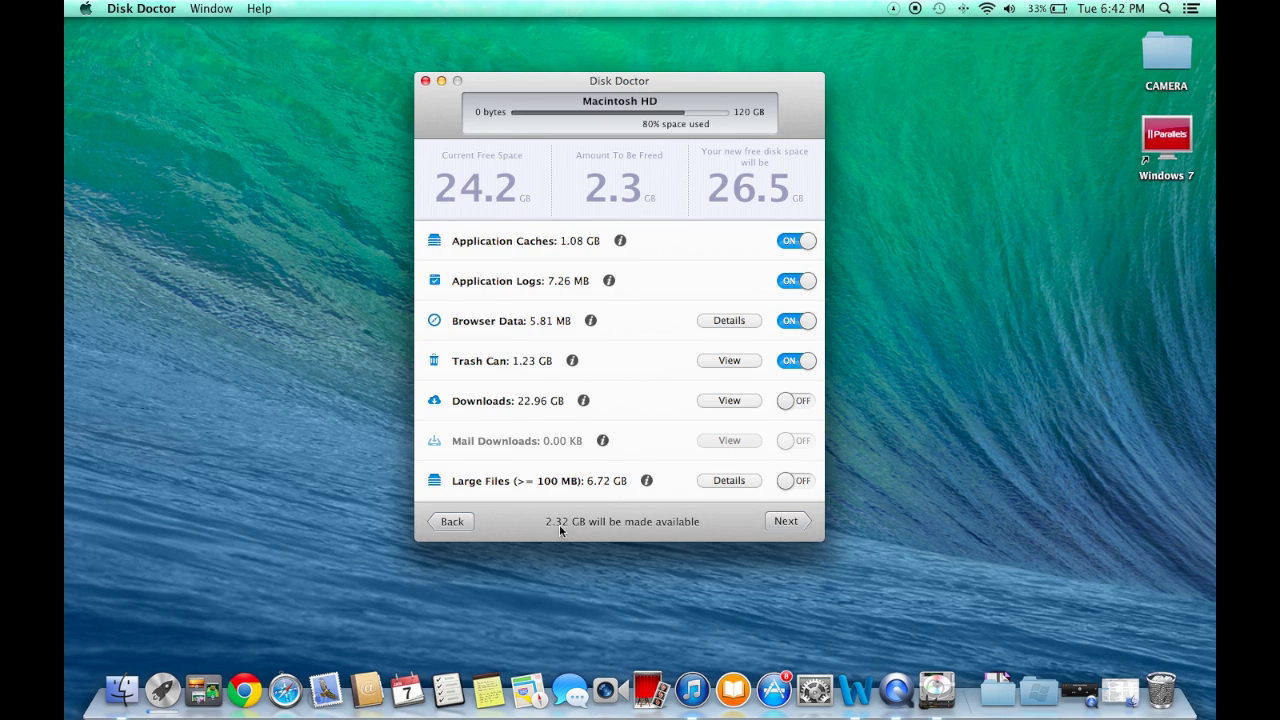
- Start cleaning Macintosh HD, skipping past the Time Machine backup prompt, freeing 2.3 GB
click(779, 523)
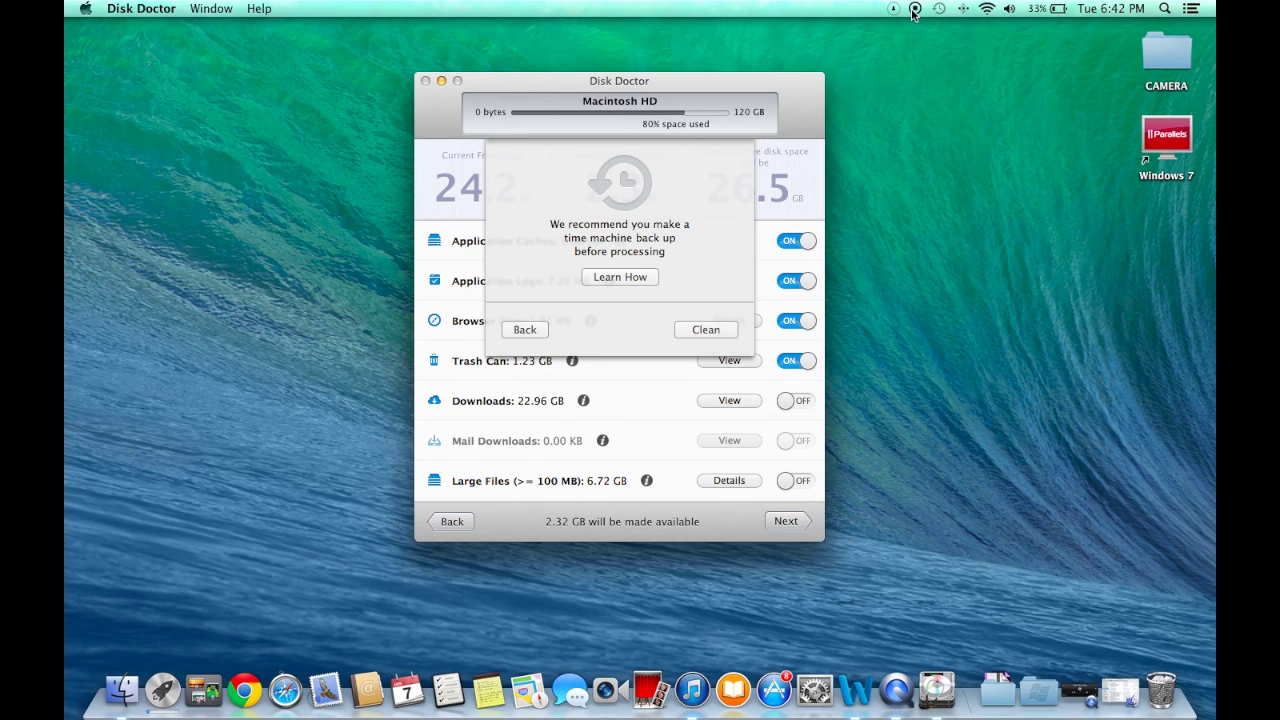
click(705, 330)
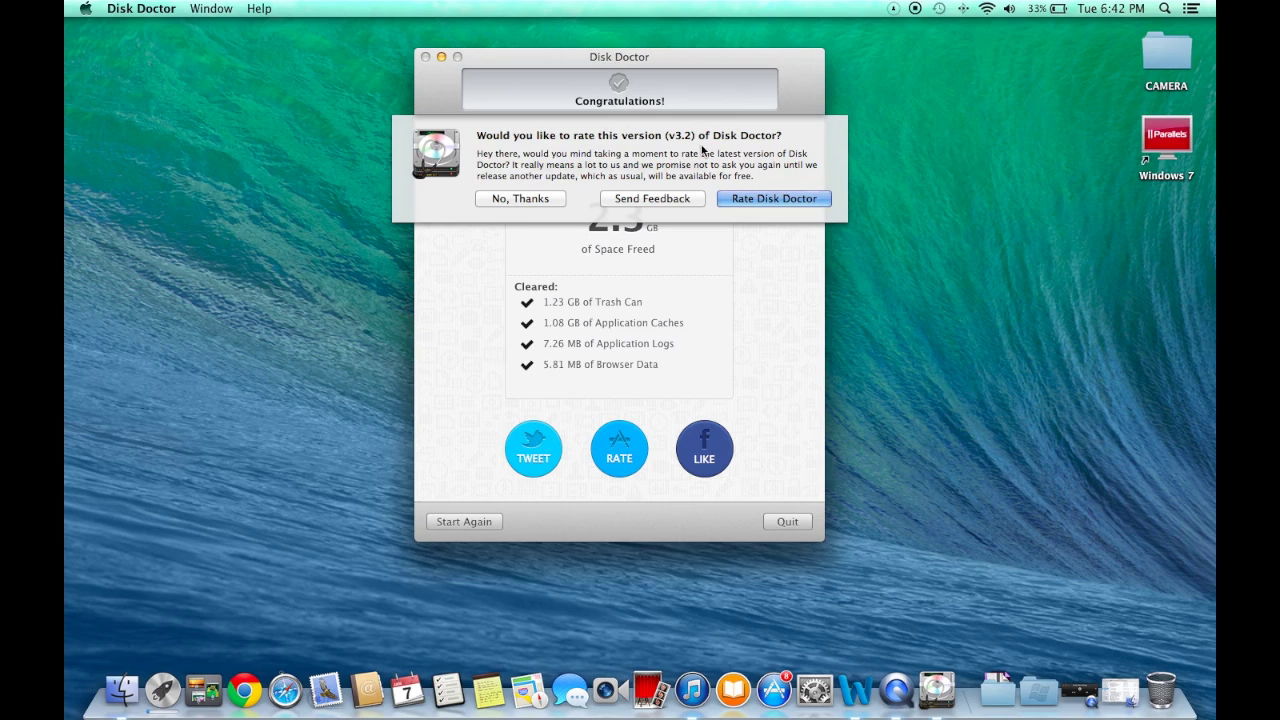
- Choose No, Thanks on the rating request, then close the Disk Doctor window
click(538, 197)
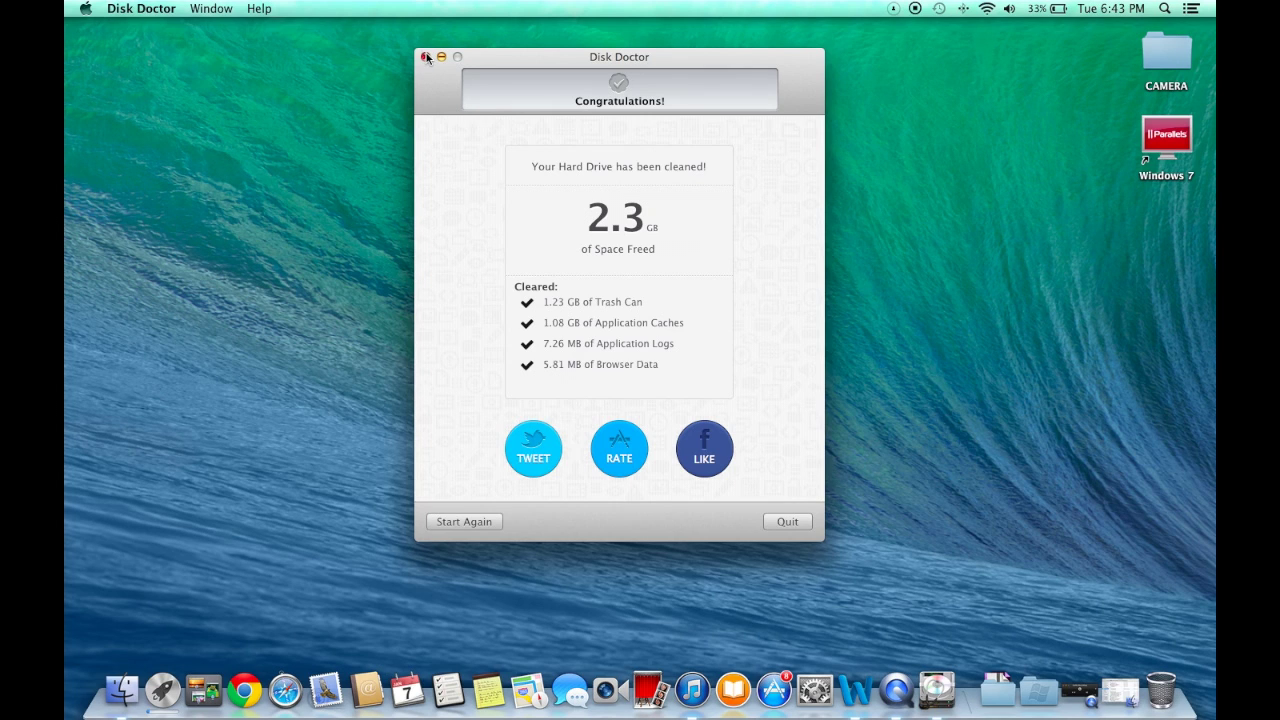
click(425, 57)
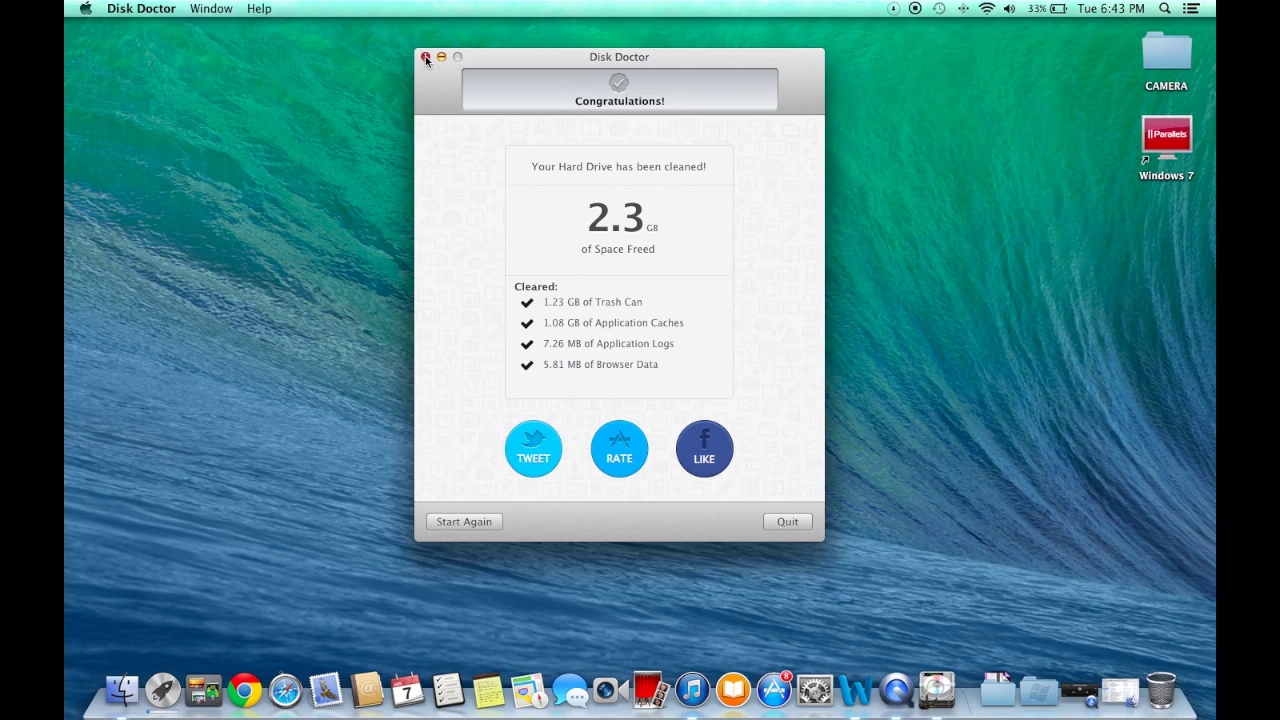